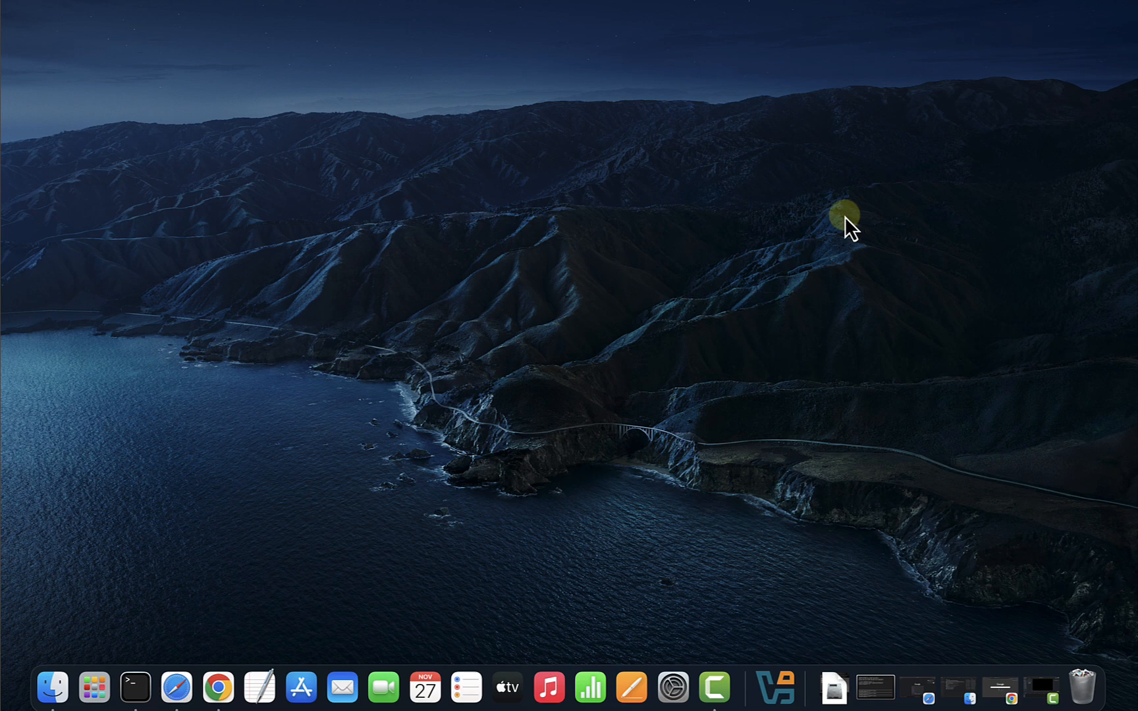
Launch Oracle VirtualBox Manager from the Dock.
left_click(776, 687)
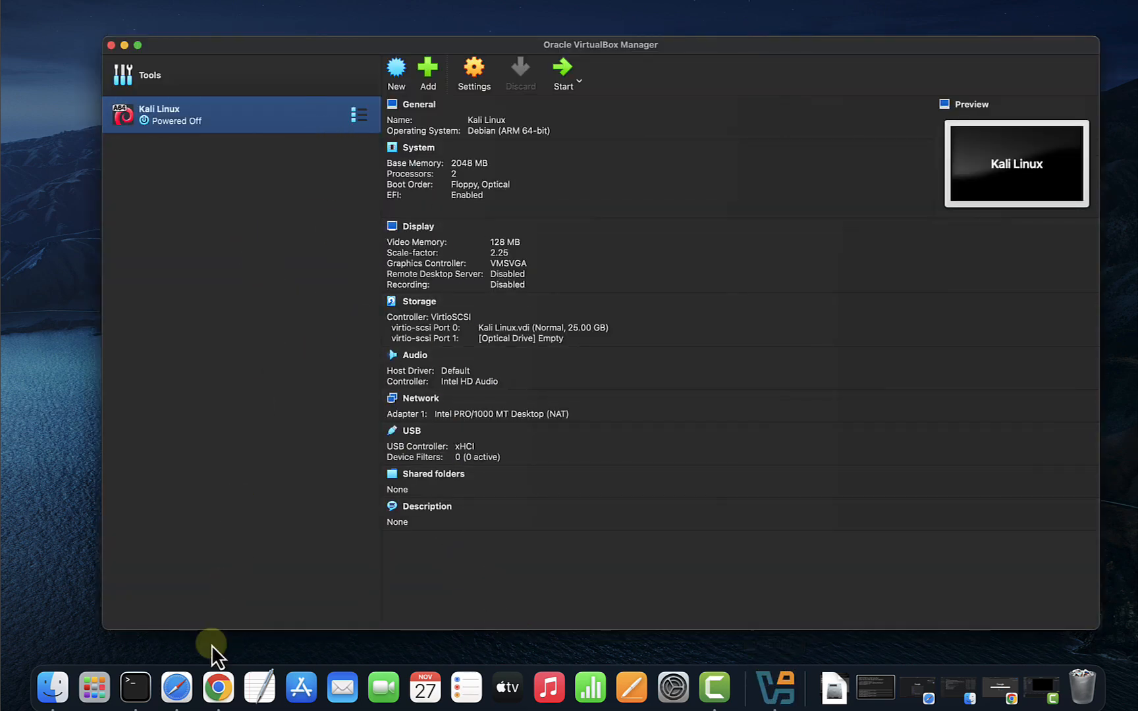
Search Google in Safari for 'virtualbox download' and open the official VirtualBox downloads page.
left_click(176, 687)
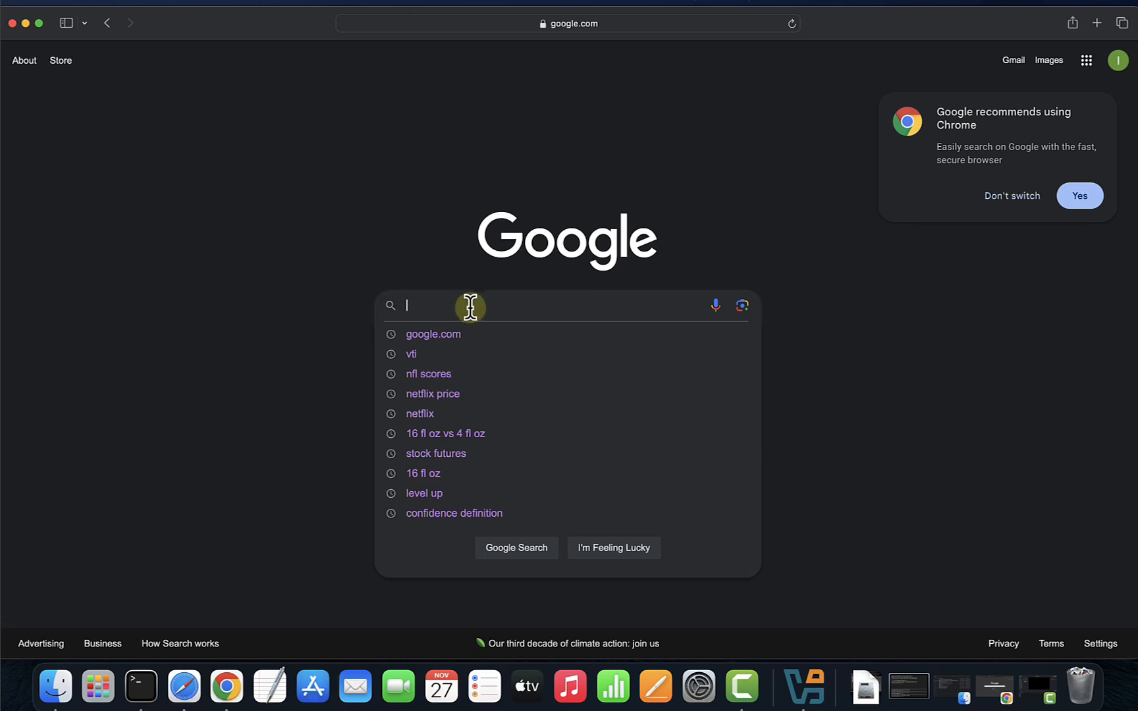
type("vi")
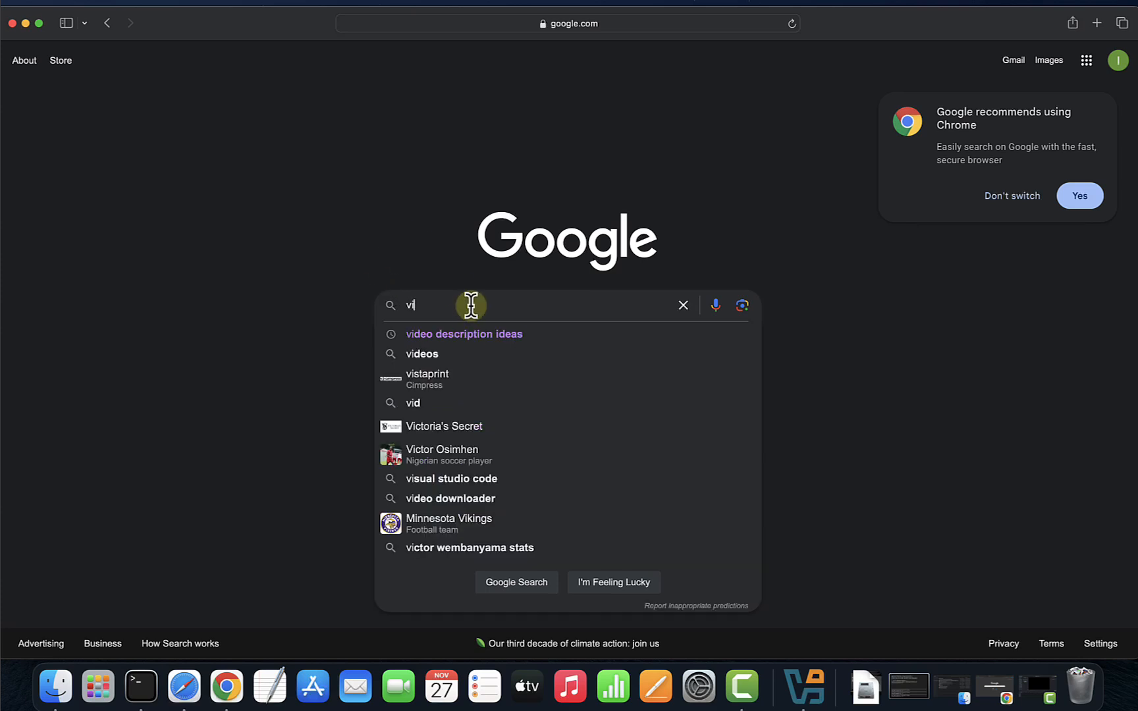
type("rtul")
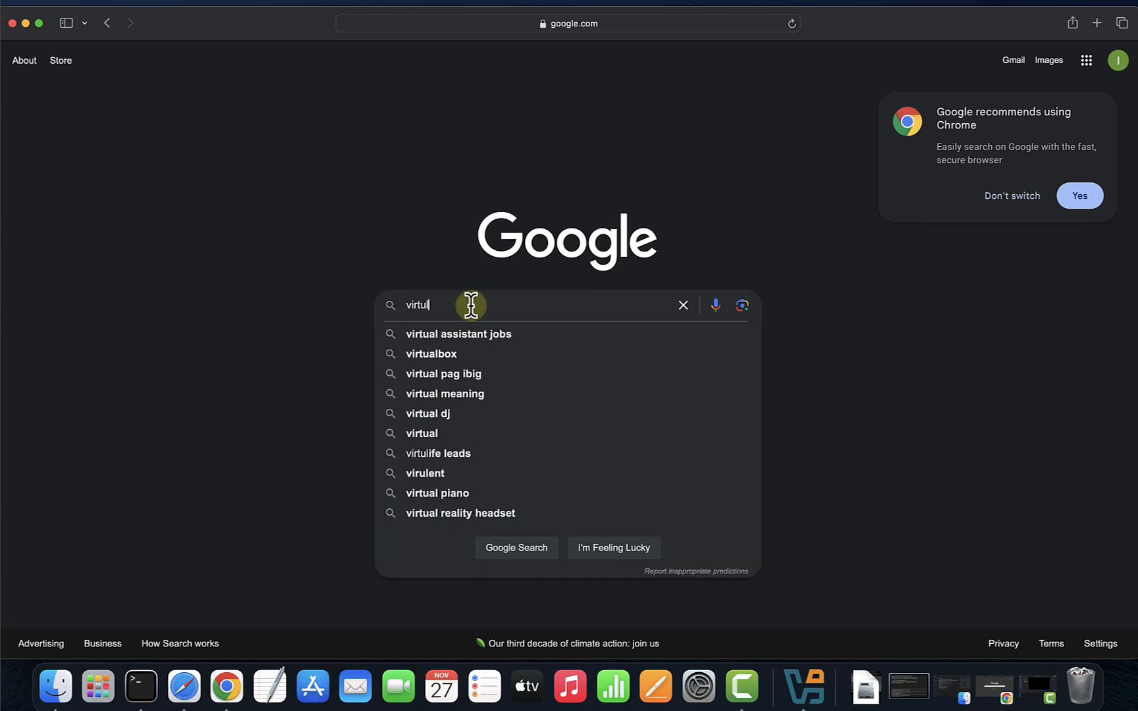
key("BackSpace")
type("alb")
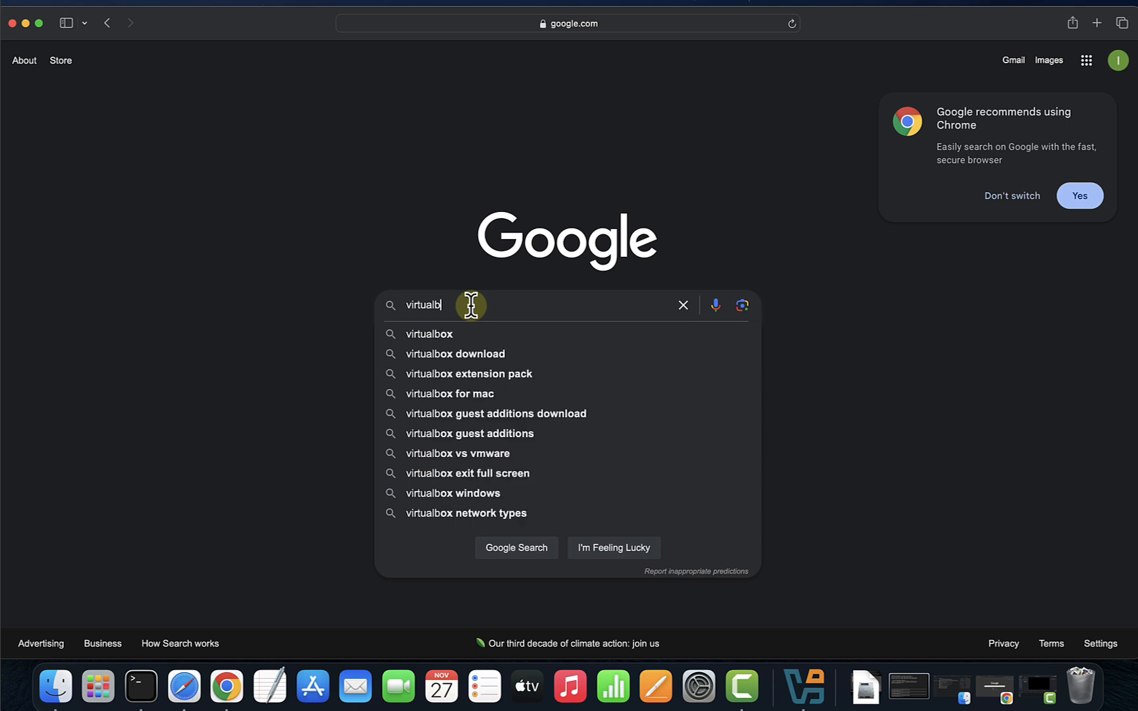
type("ox downlo")
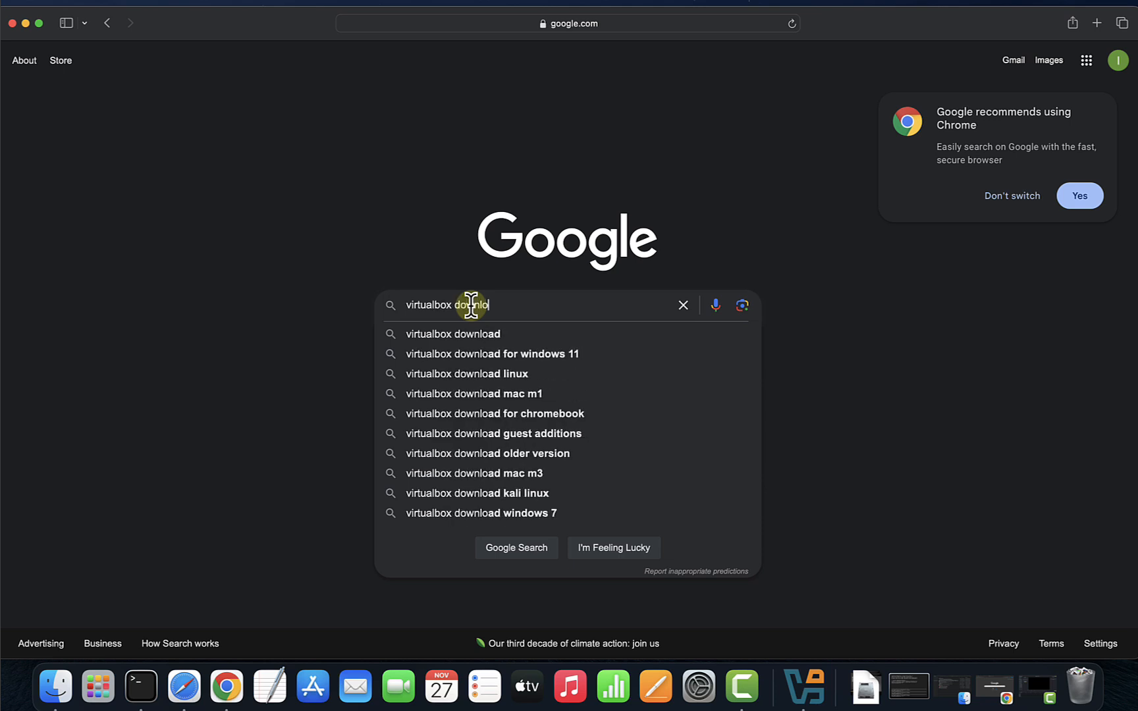
type("ad")
key("Return")
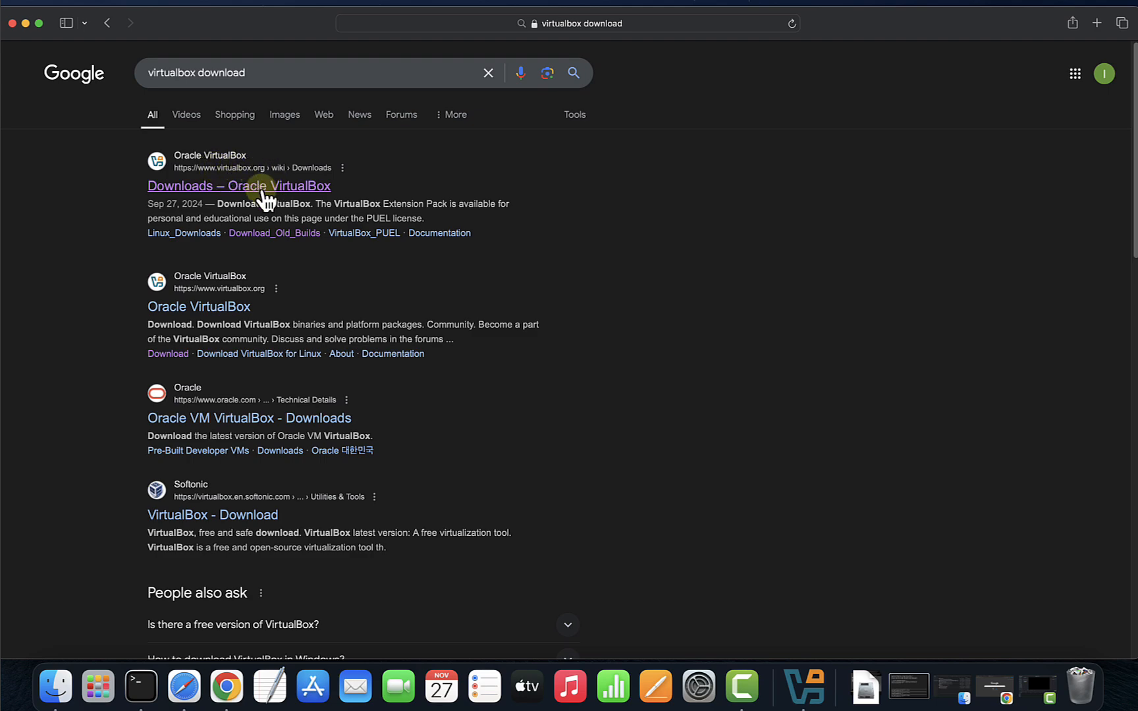
left_click(326, 188)
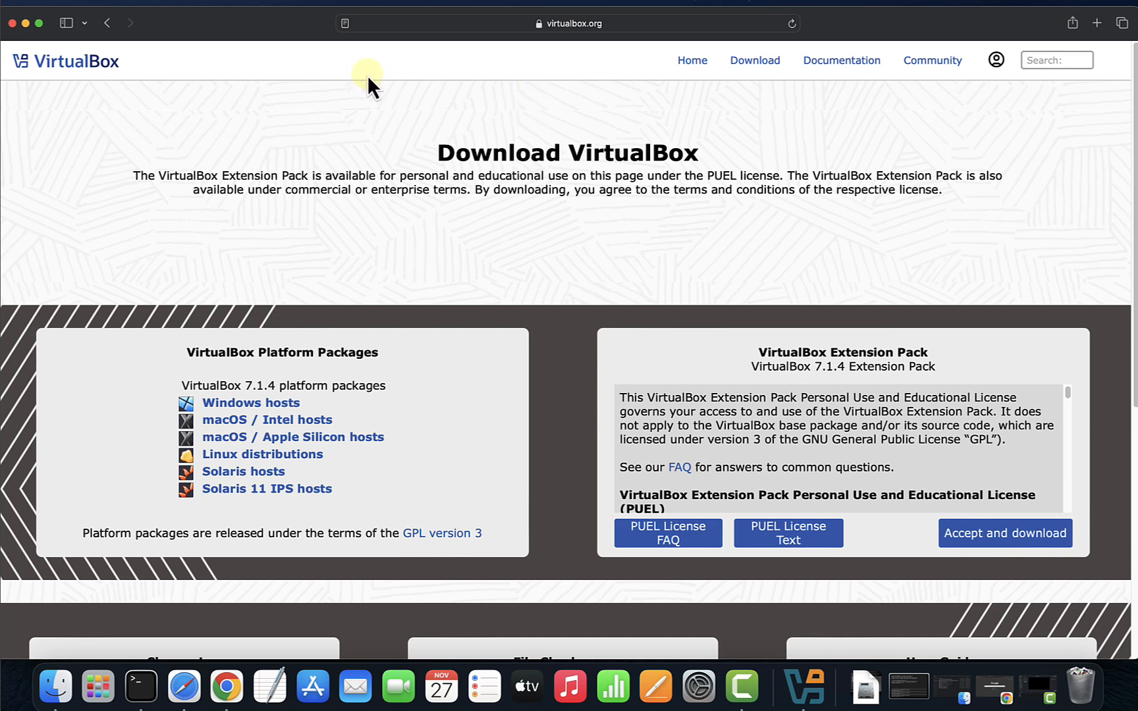
Search 'kali linux download', open kali.org's Installer Images page, and scroll to the 64-bit Installer card.
left_click(108, 24)
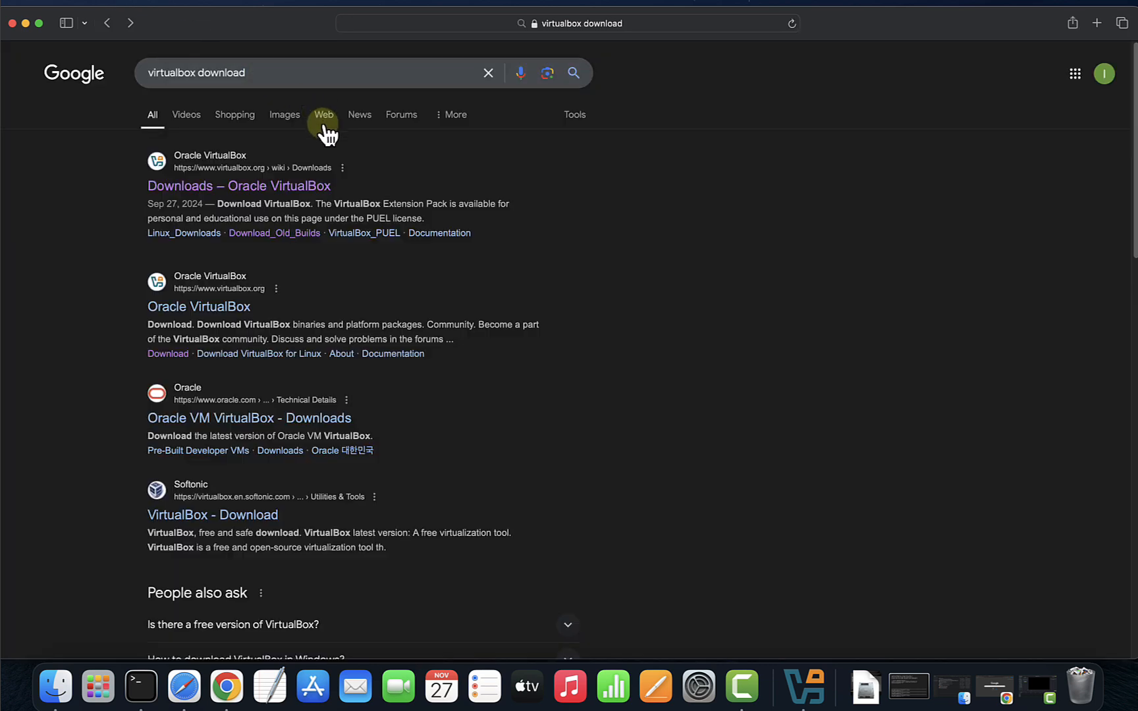
left_click_drag(268, 69, 127, 72)
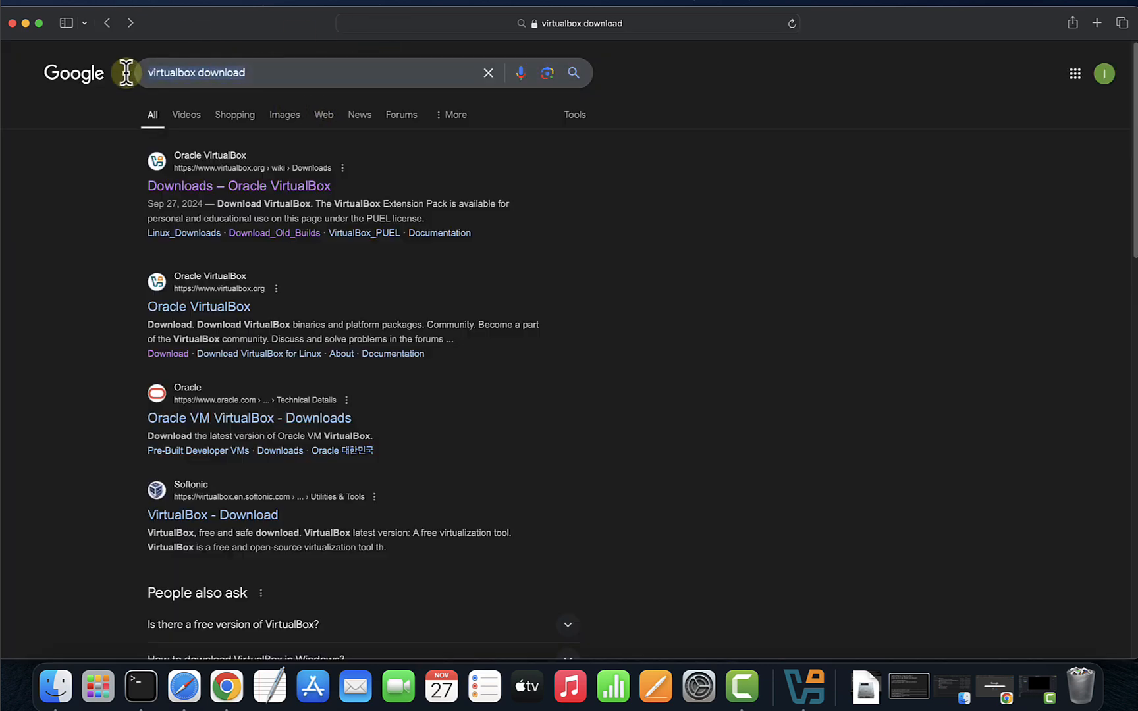
type("kali")
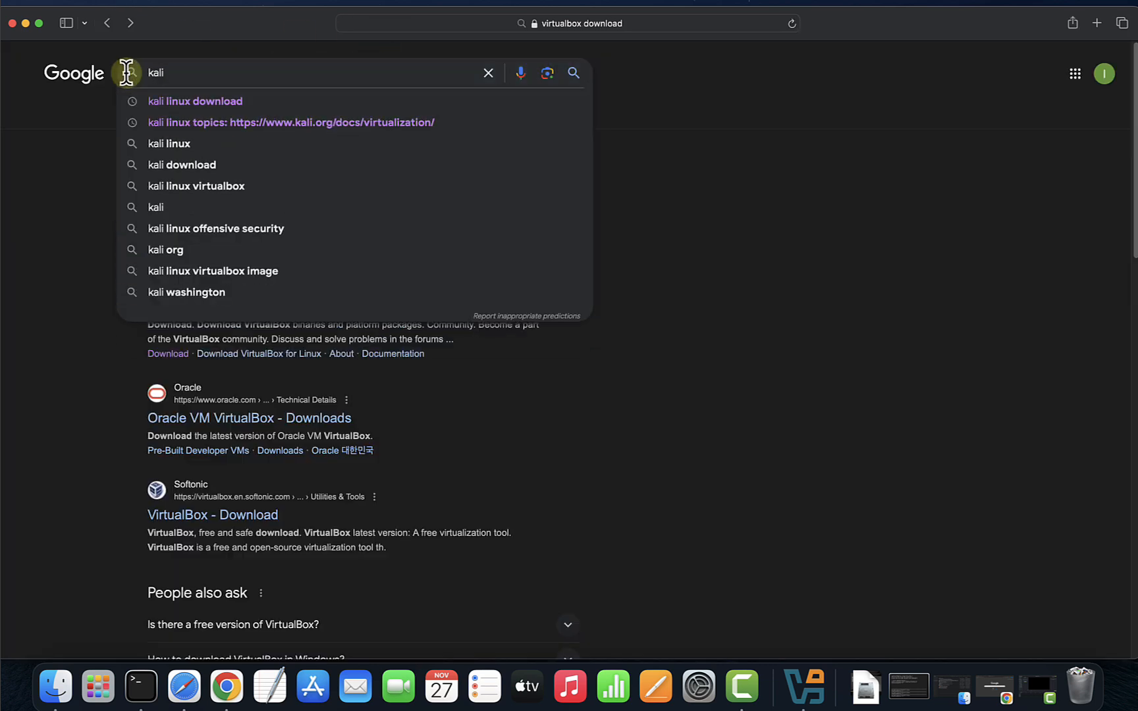
left_click(184, 101)
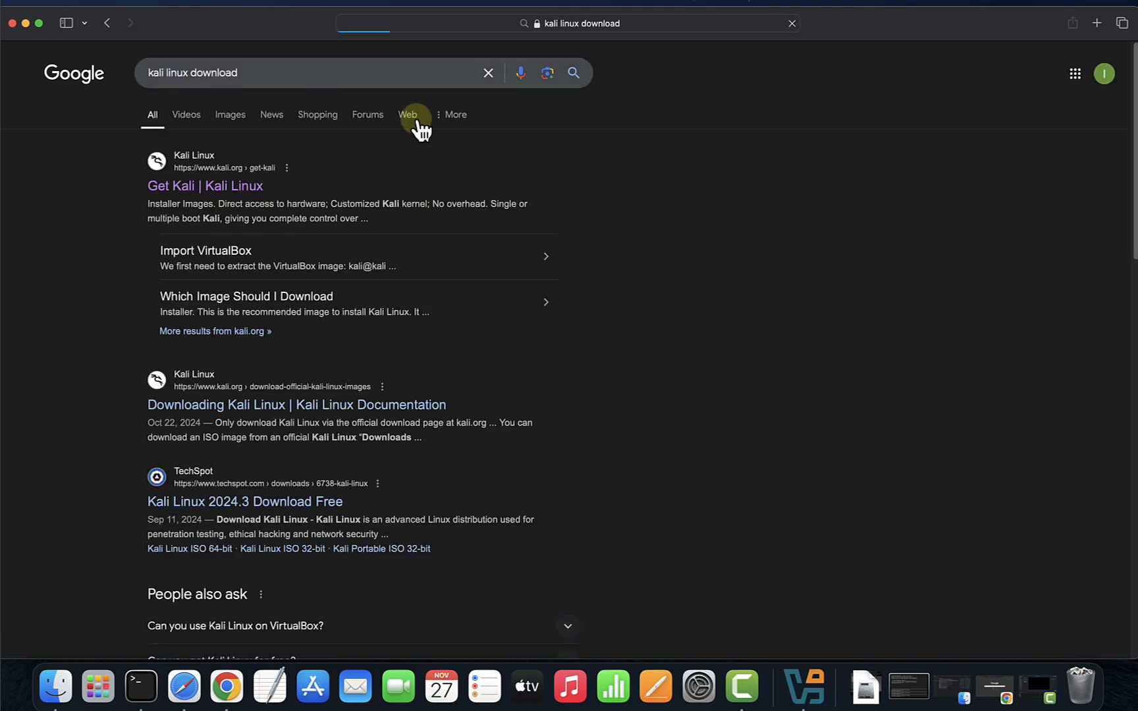
left_click(239, 196)
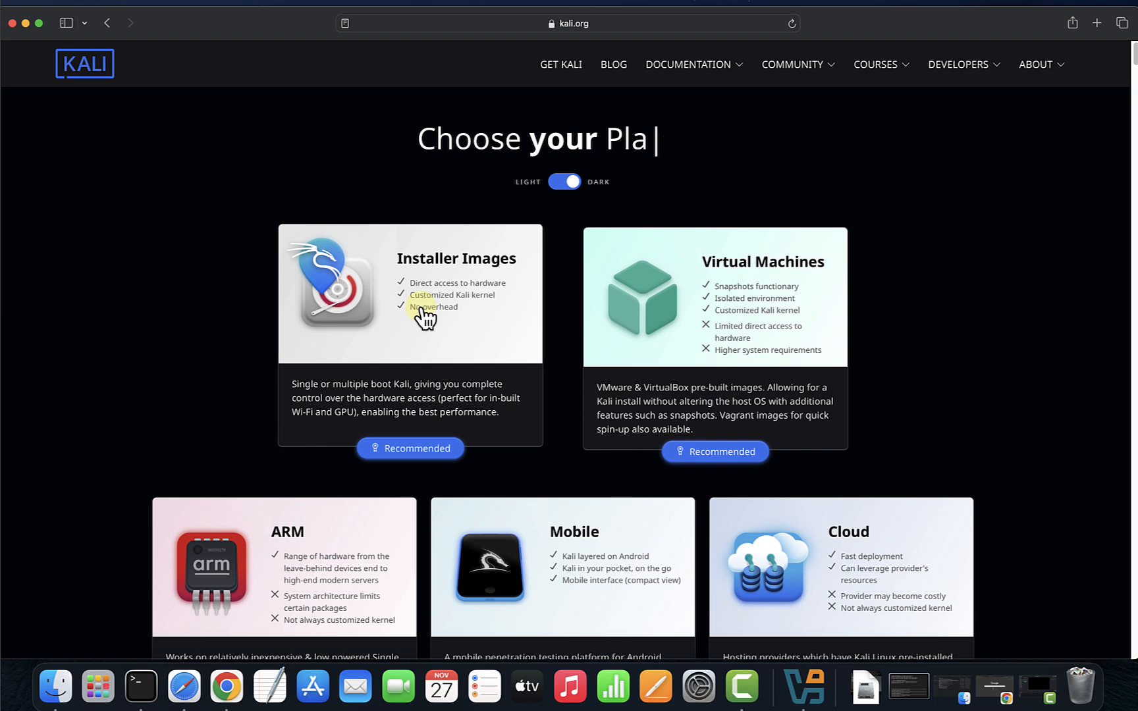
left_click(401, 311)
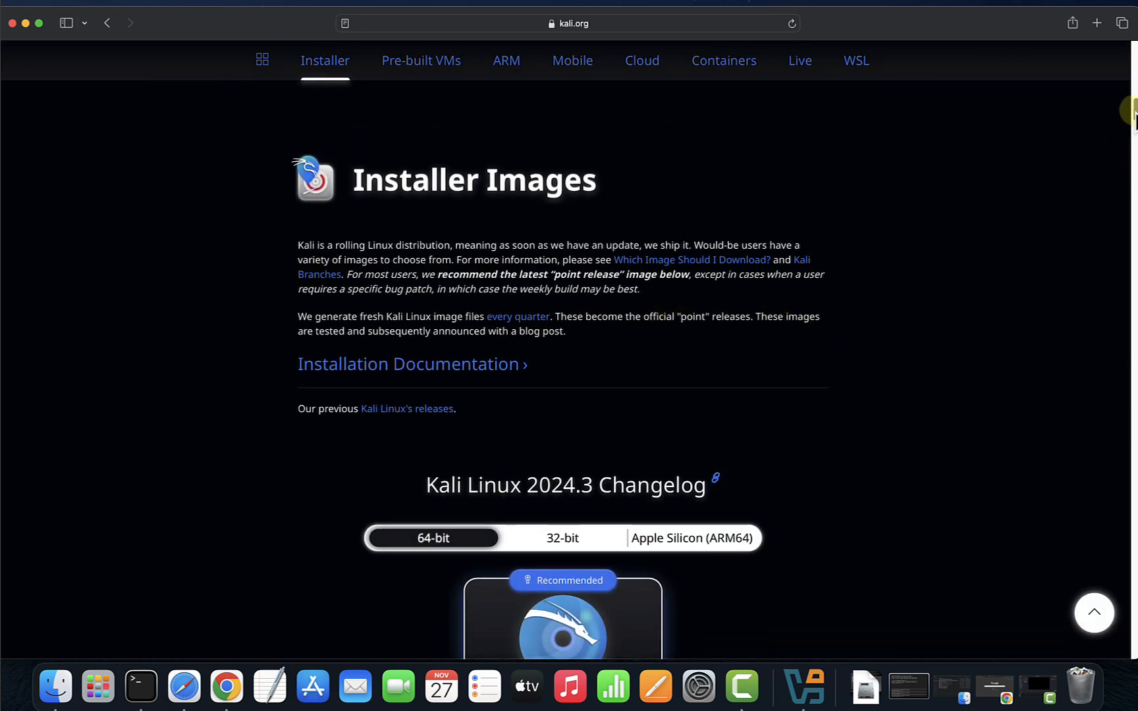
left_click_drag(1133, 107, 1134, 132)
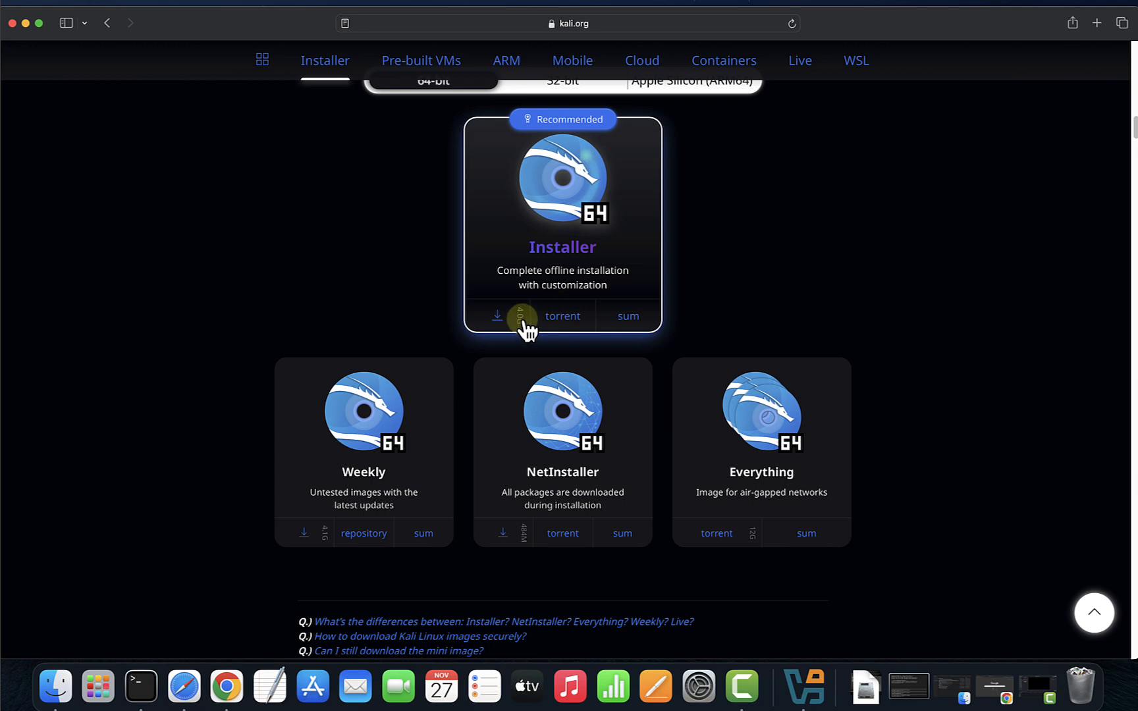
scroll(533, 313, "down", 1)
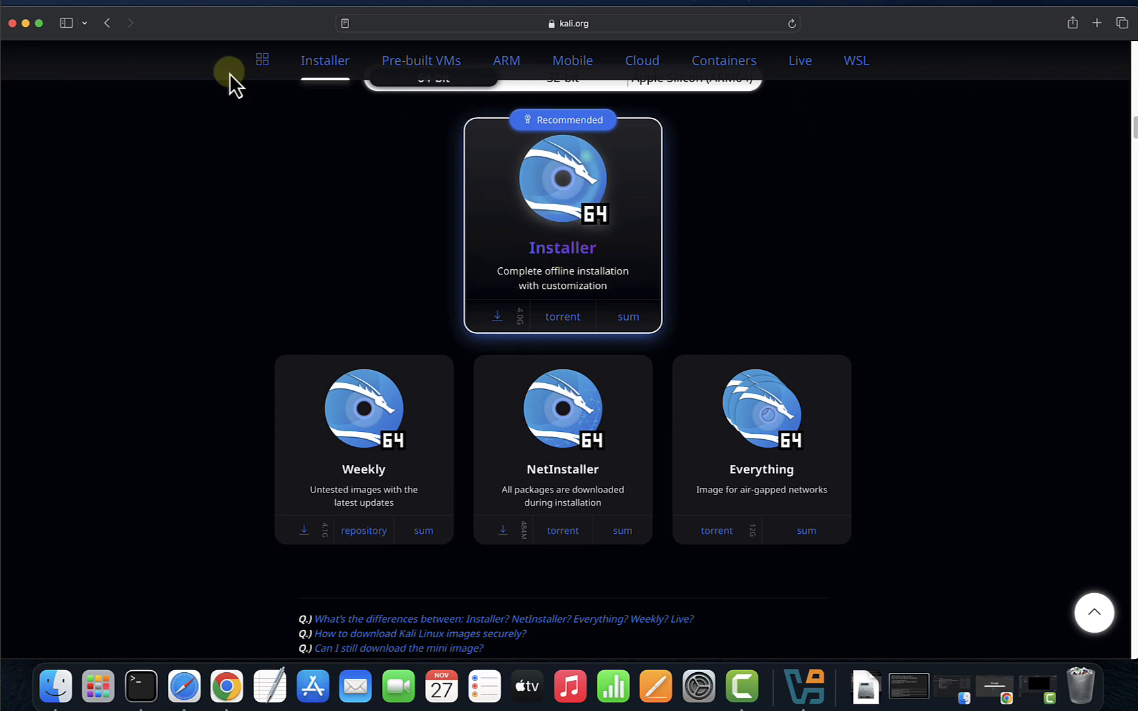
Hide Safari, confirm kali-linux-2024.2-installer-arm64.iso is in Finder's Downloads, then hide Finder.
left_click(25, 24)
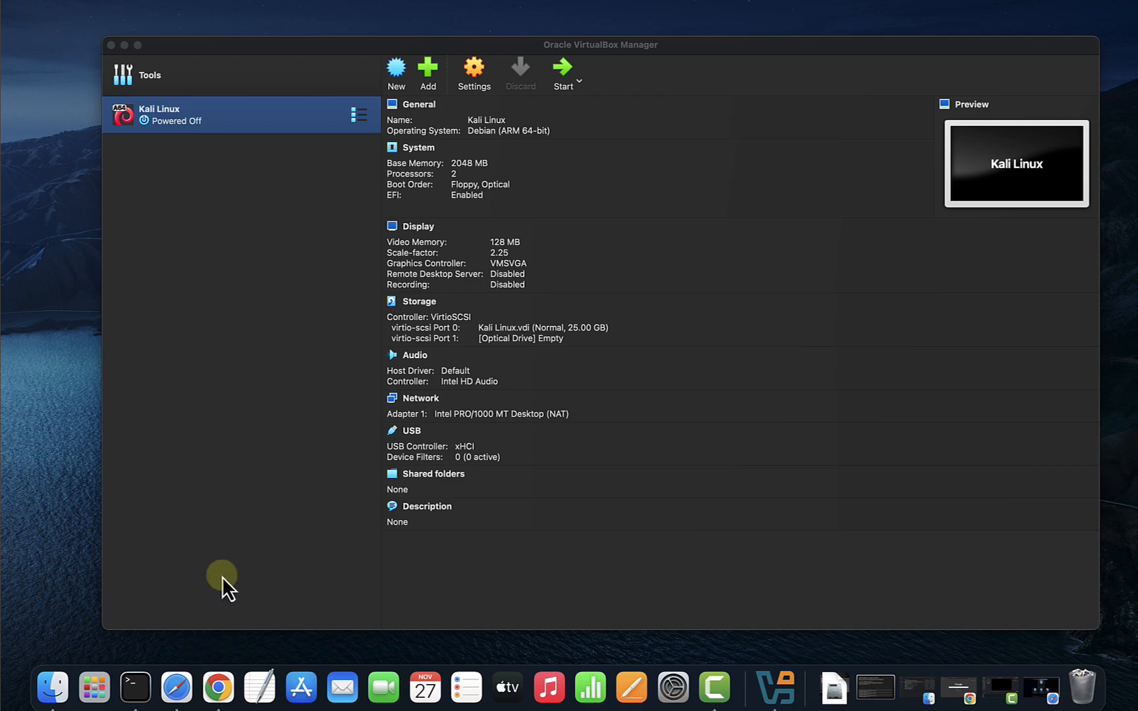
left_click(53, 688)
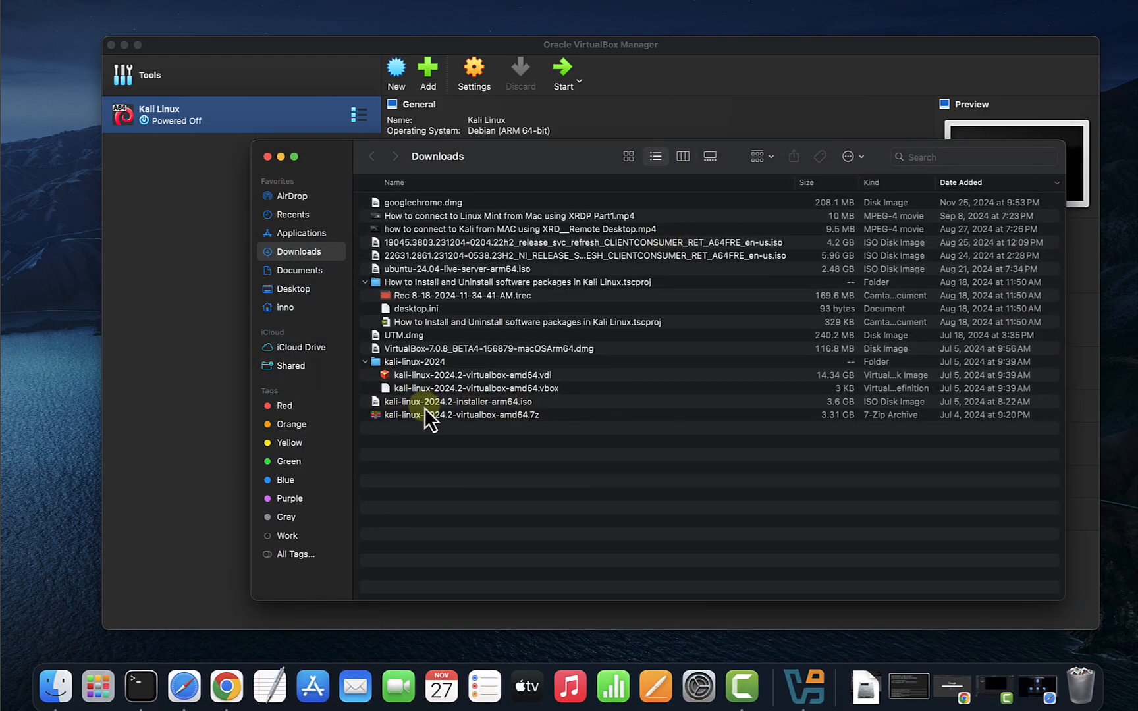
left_click(444, 403)
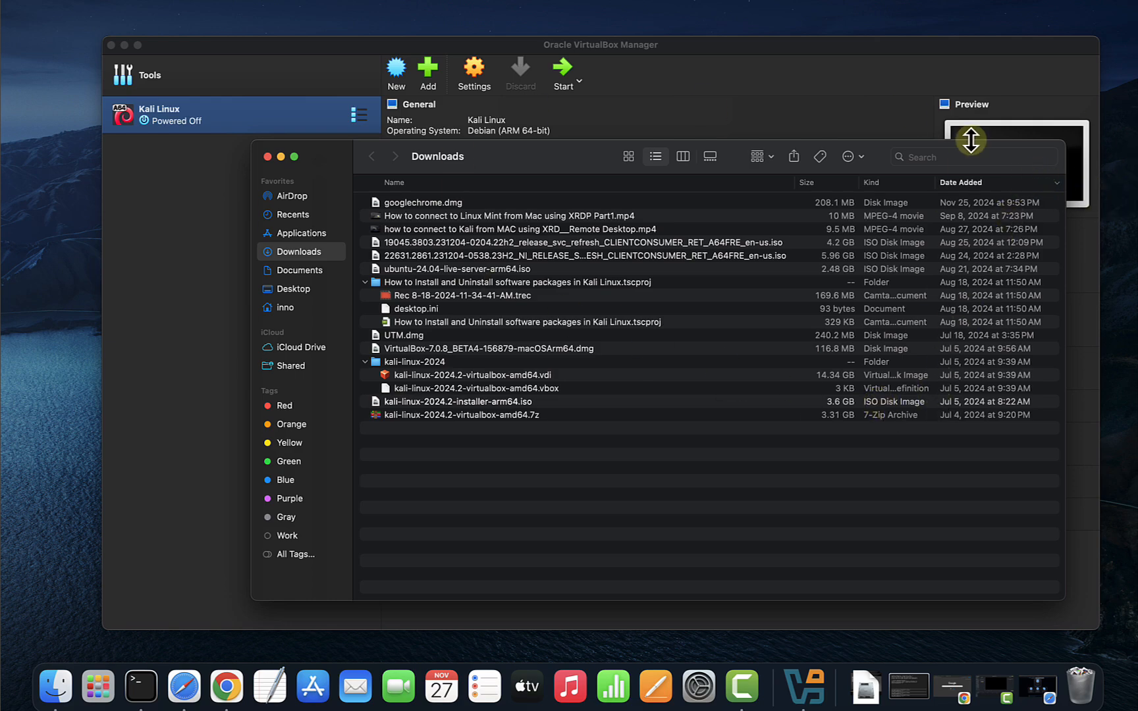
left_click(281, 156)
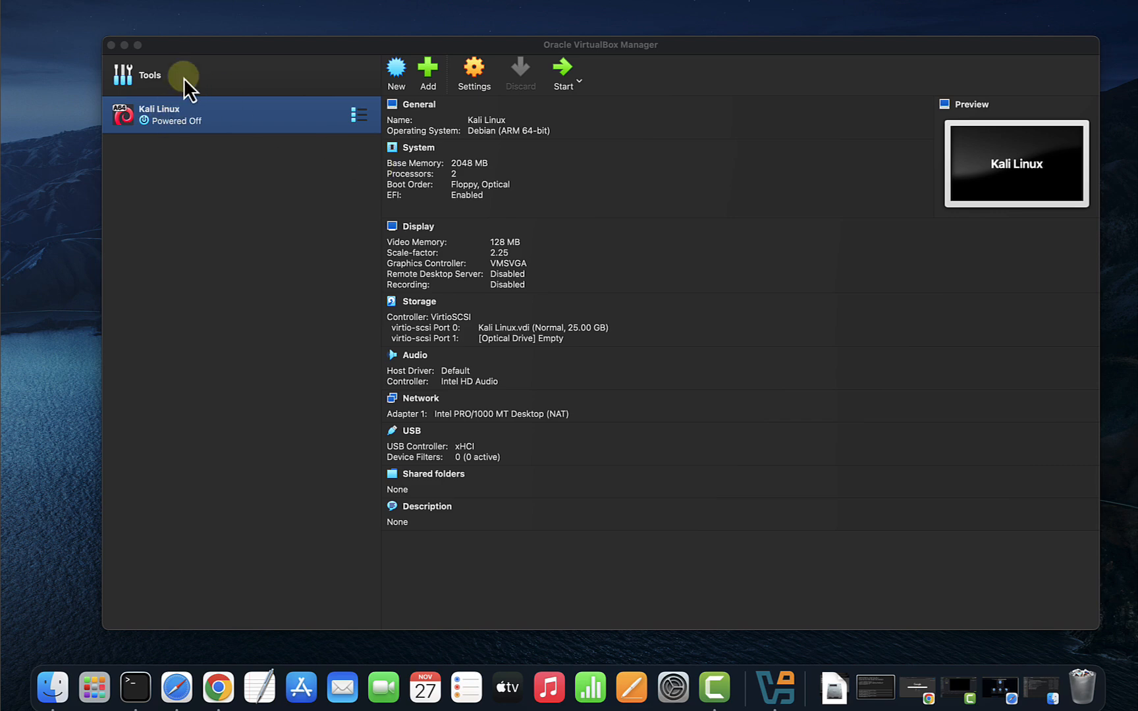
Start a new virtual machine named Kali2024 with the Debian subtype.
left_click_drag(259, 40, 245, 47)
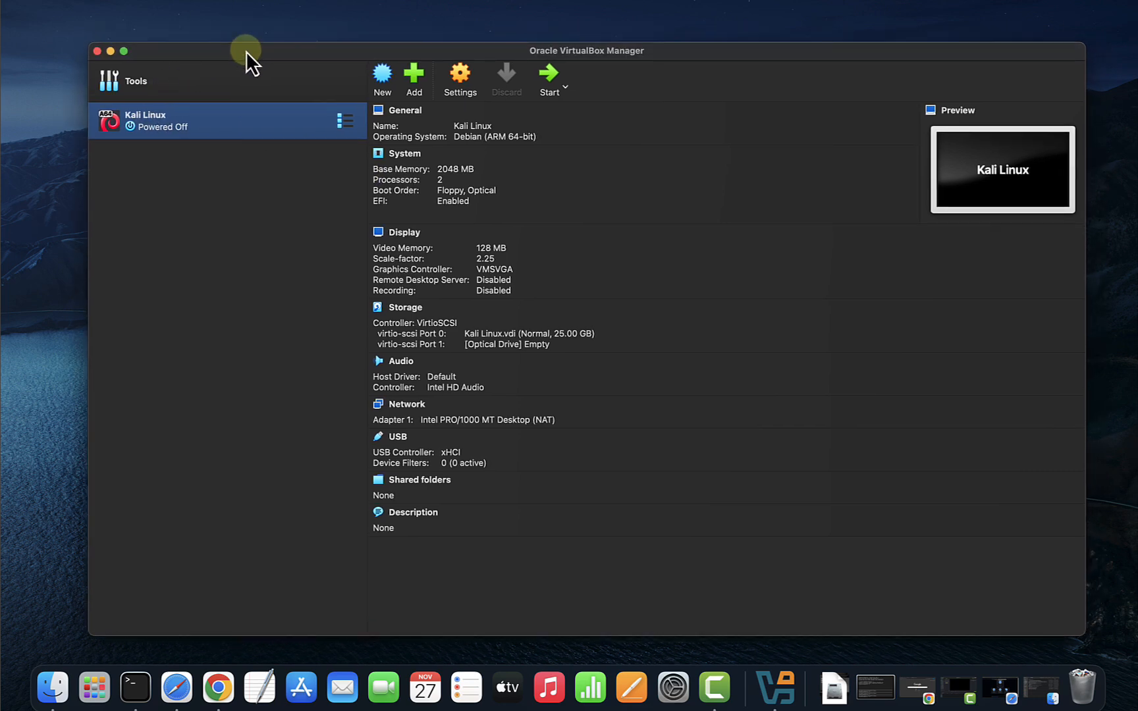
left_click(381, 74)
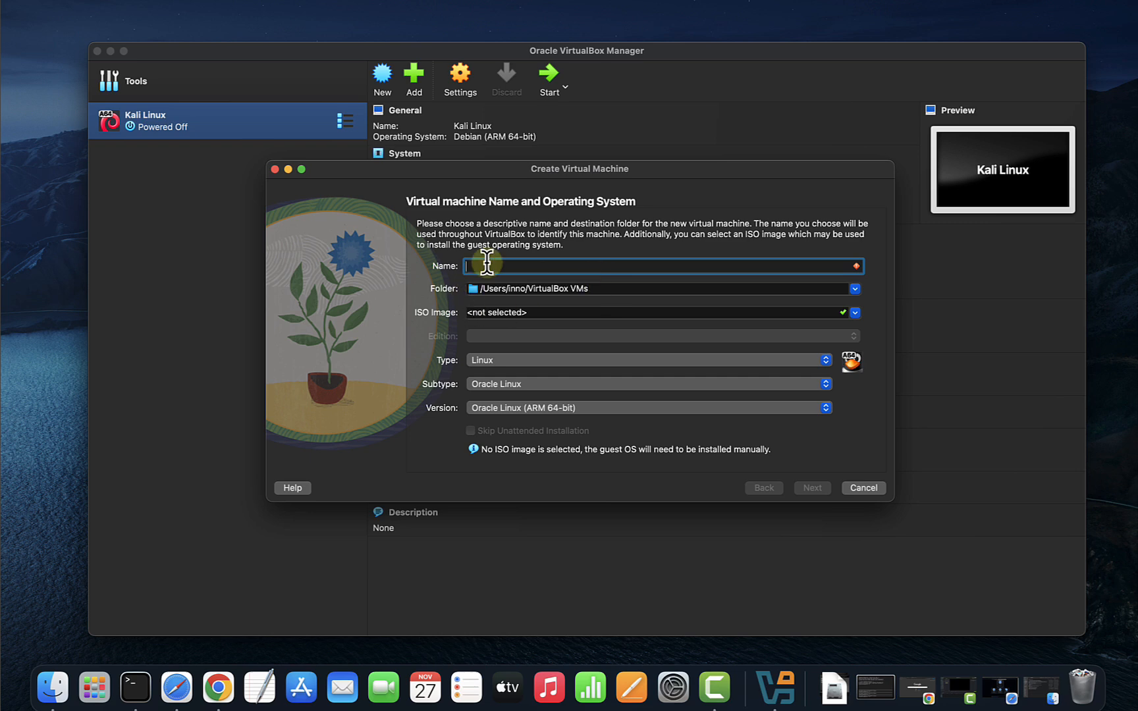
left_click(488, 263)
type("Kali2024")
left_click(501, 382)
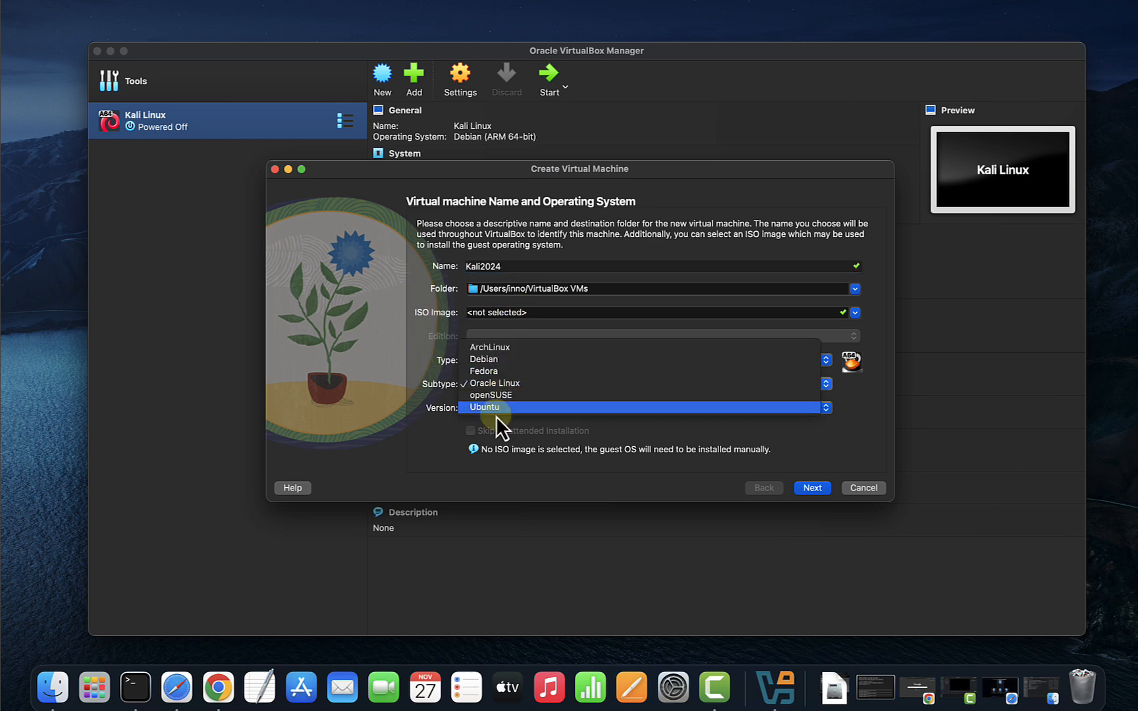
left_click(492, 360)
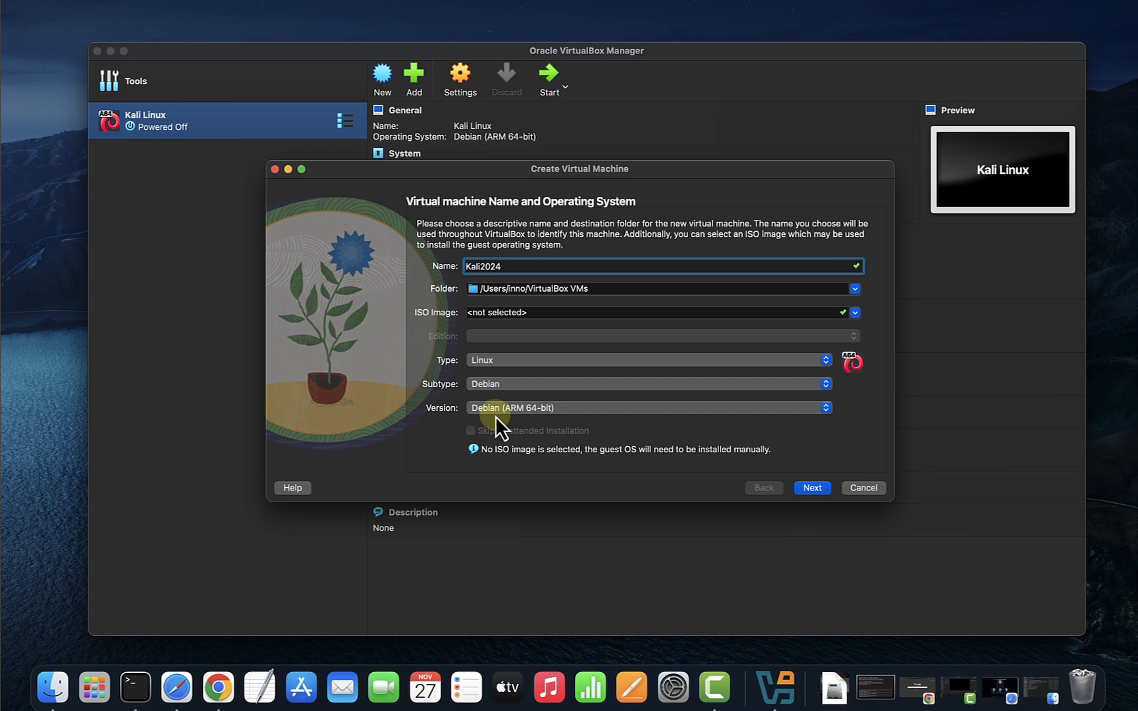
left_click(811, 490)
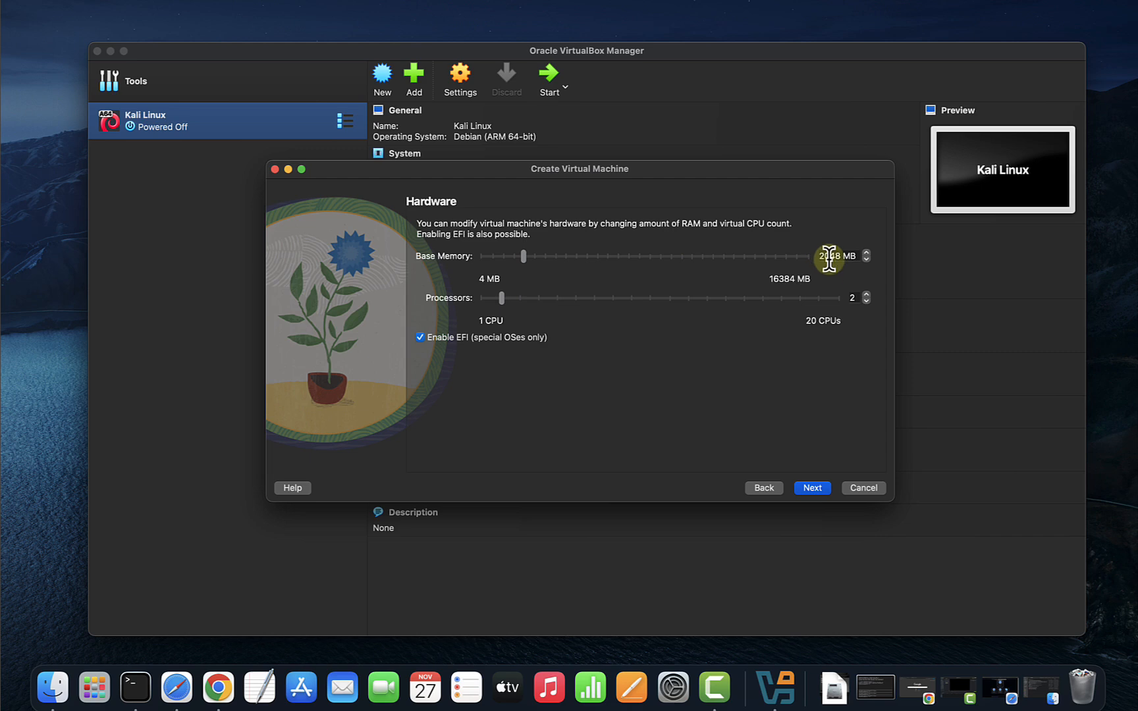
Keep 2048 MB memory and 2 CPUs, set the disk to 25 GB, and create the VM.
left_click(817, 488)
left_click(842, 288)
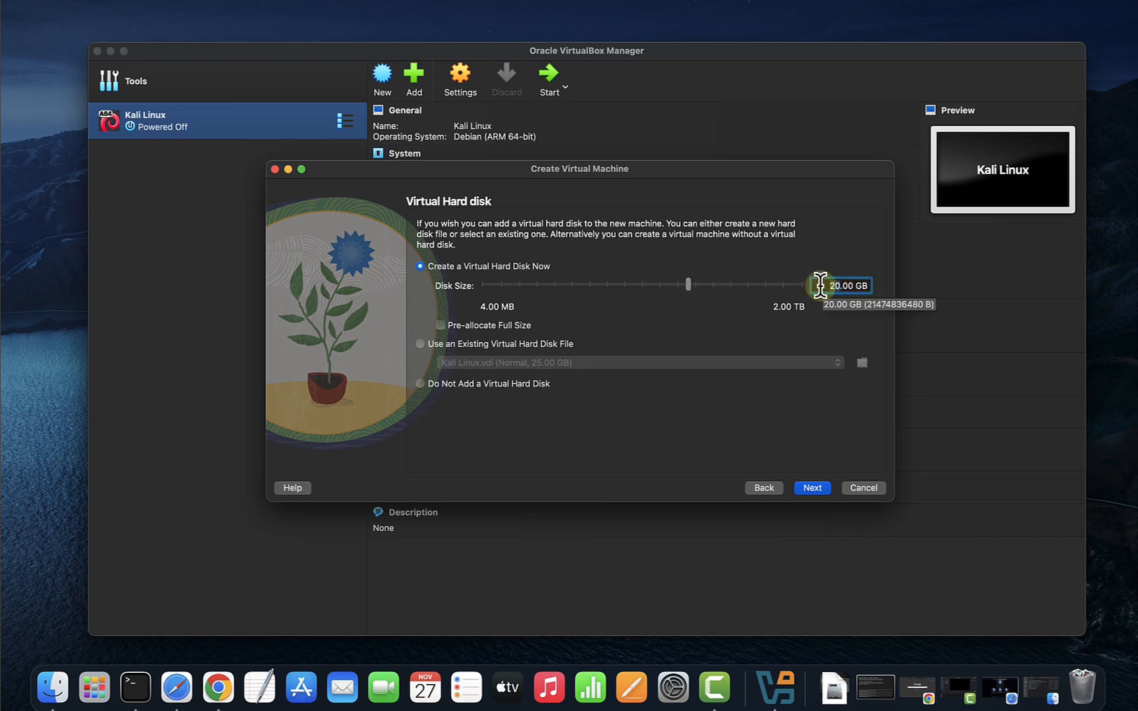
key("BackSpace")
type("5")
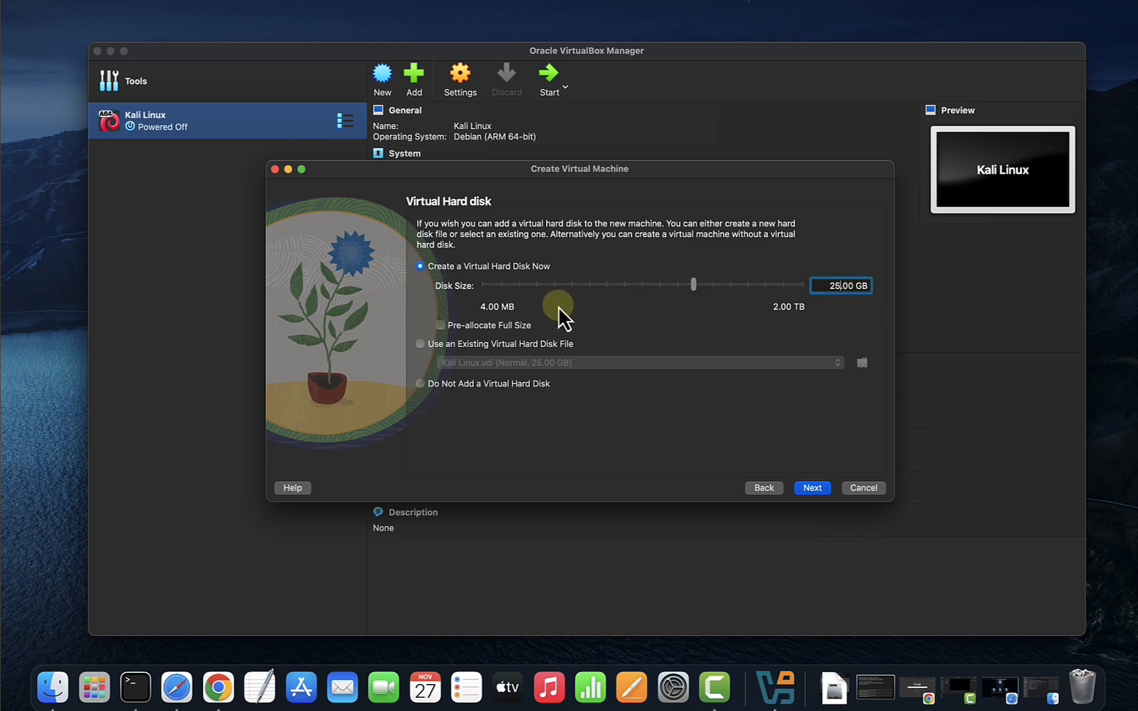
left_click(816, 488)
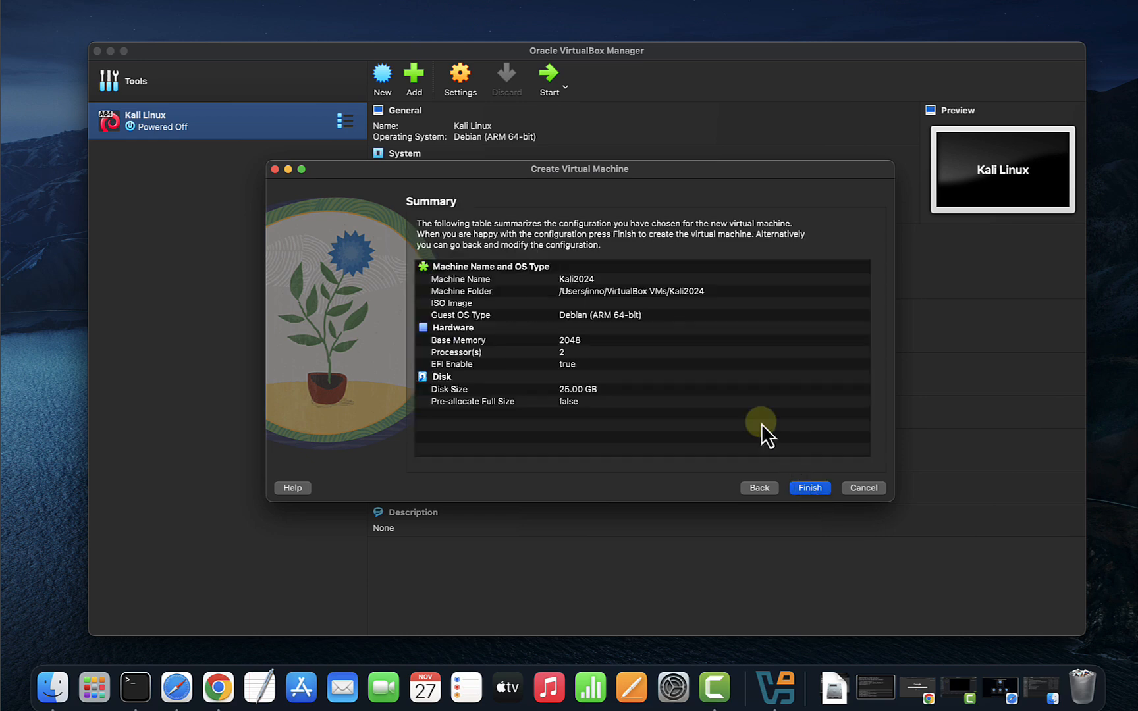
left_click(819, 488)
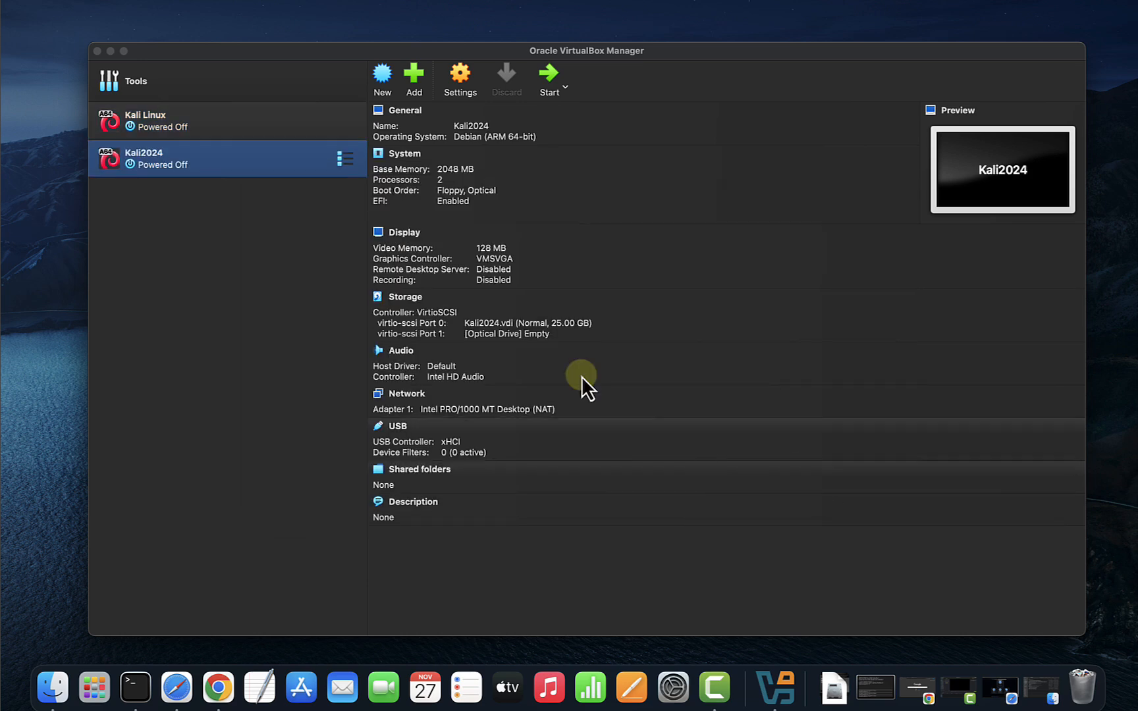
Attach kali-linux-2024.2-installer-arm64.iso to Kali2024's empty optical drive in Storage settings.
right_click(201, 164)
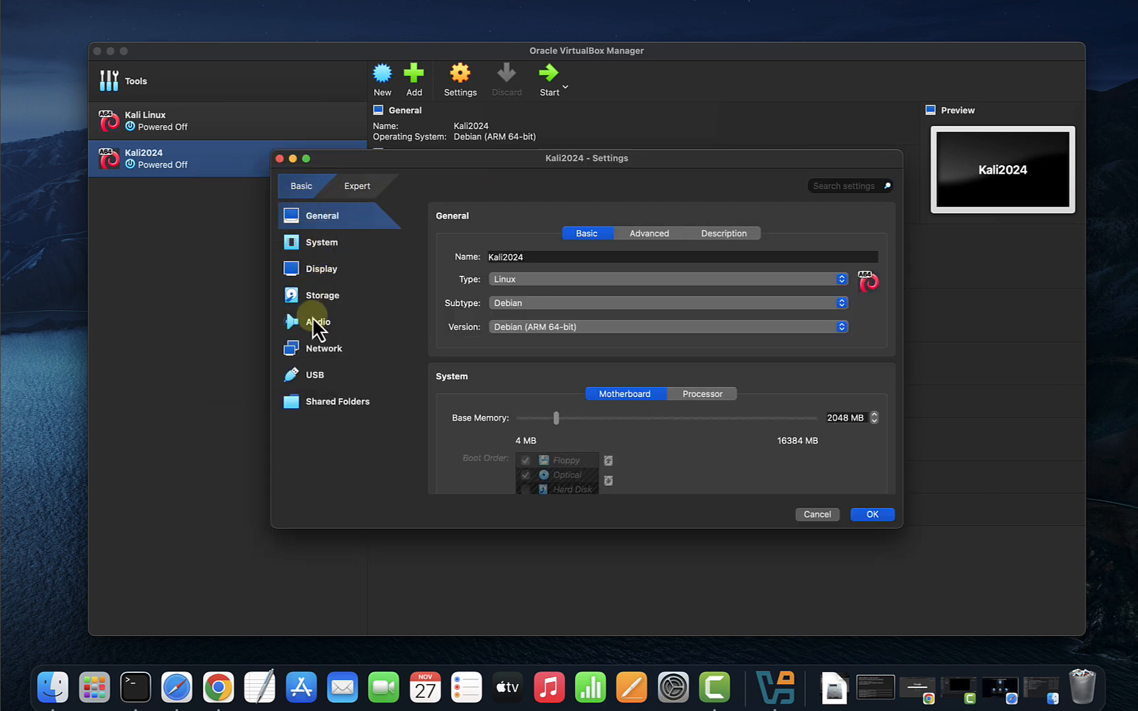
left_click(319, 249)
left_click(320, 272)
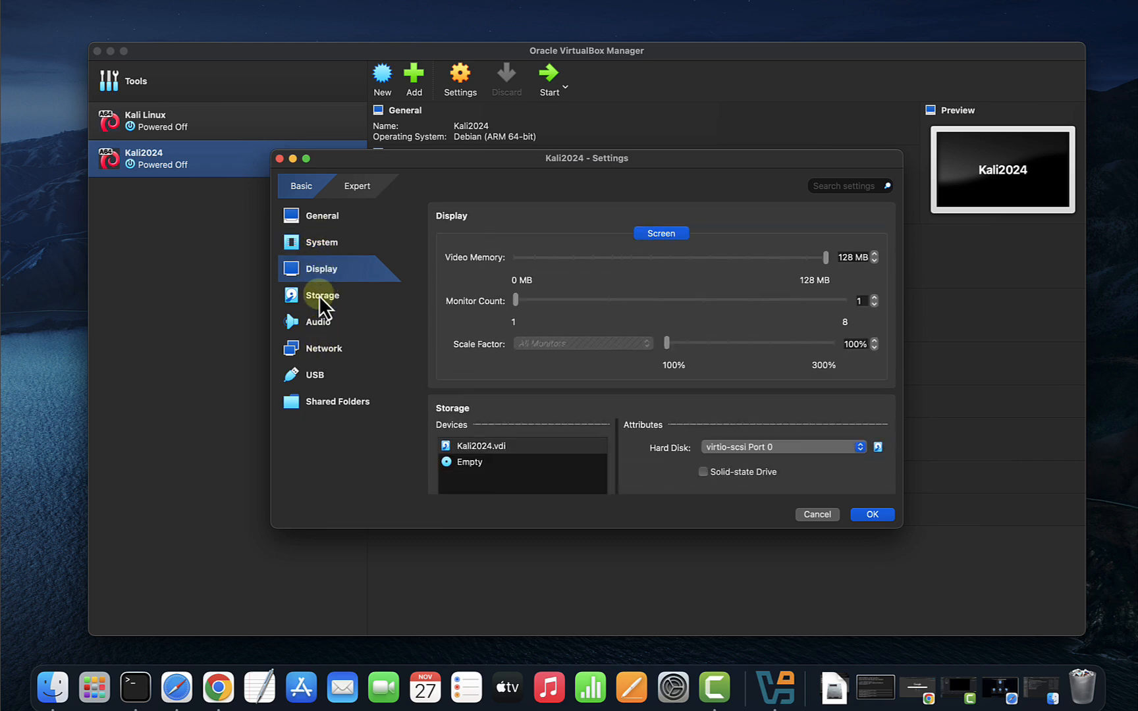
left_click(323, 296)
left_click(461, 272)
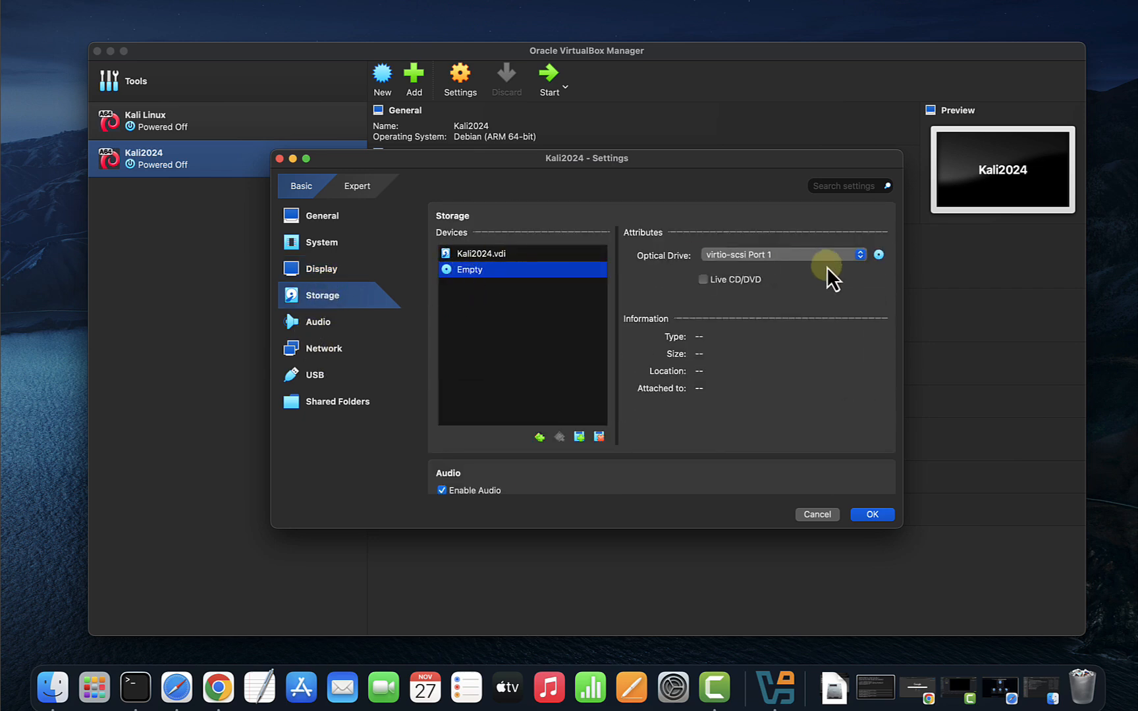
left_click(879, 256)
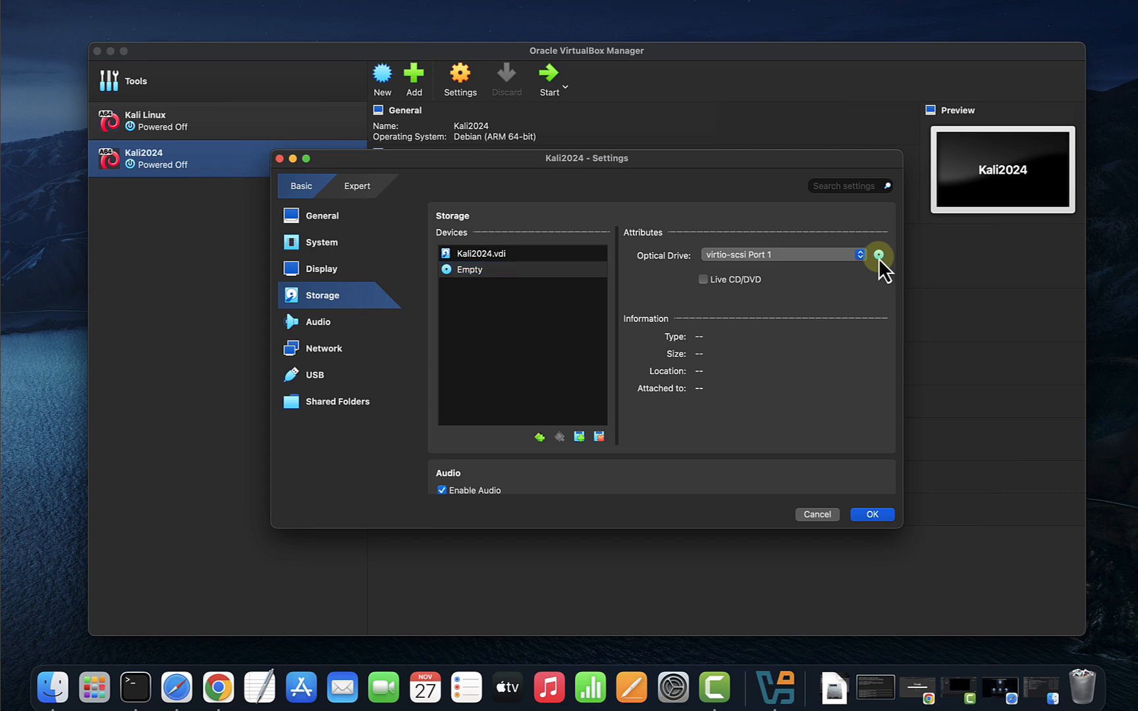
left_click(901, 288)
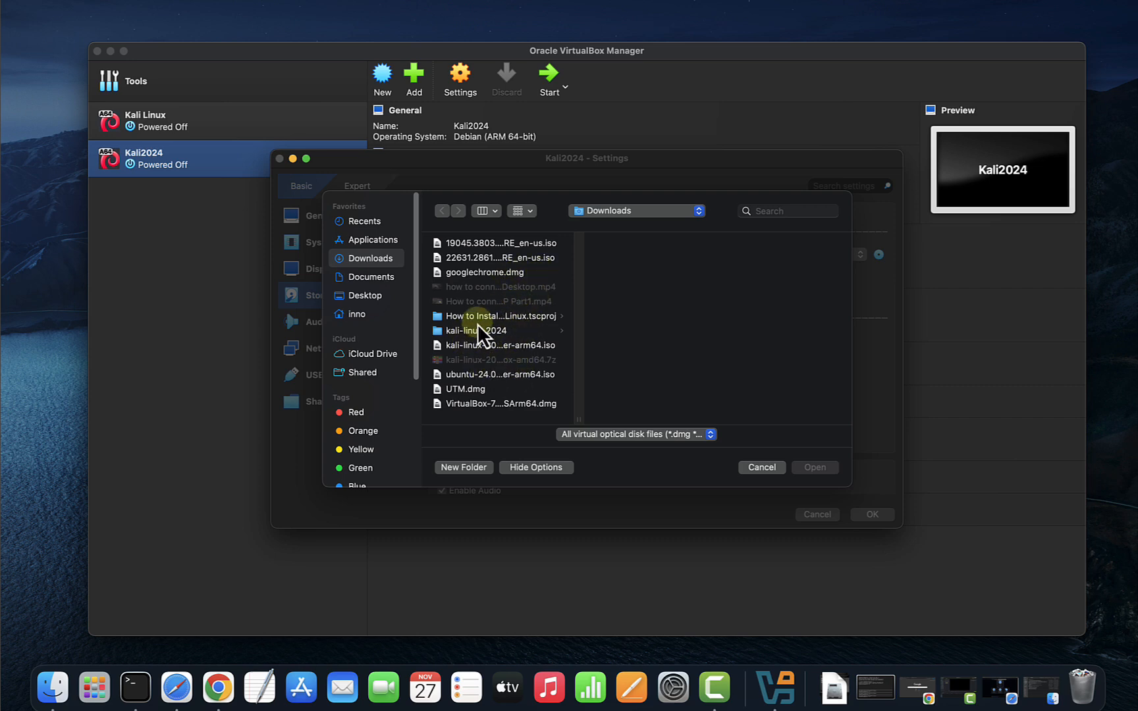
left_click(517, 344)
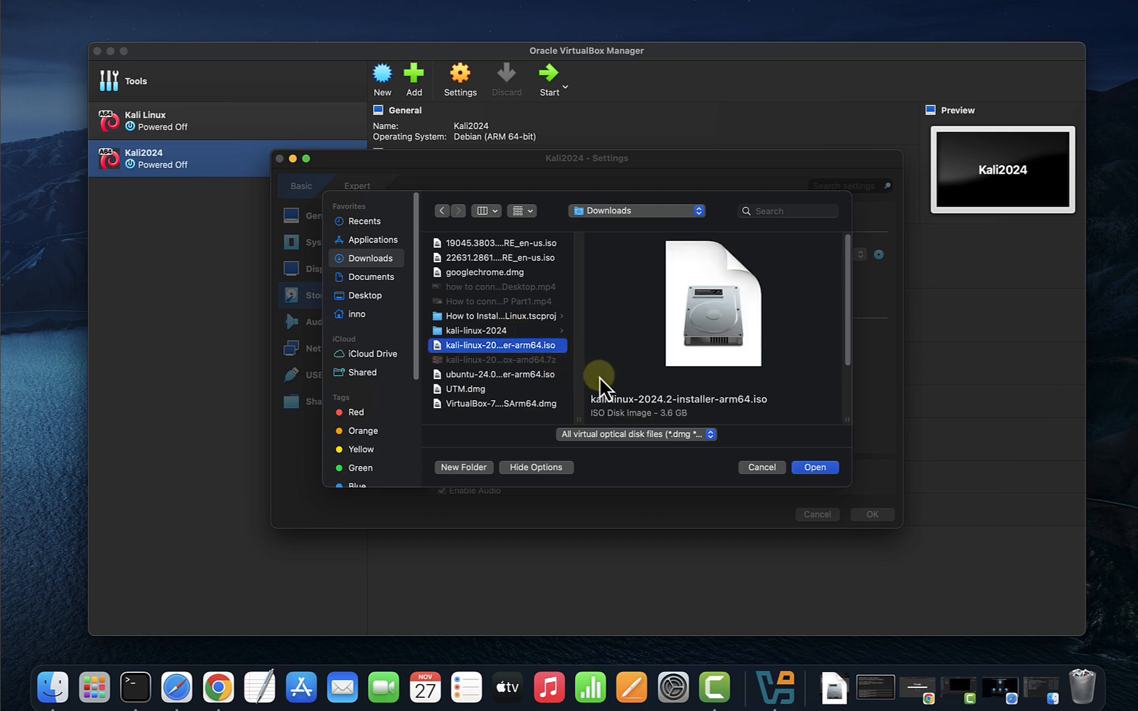
left_click(805, 469)
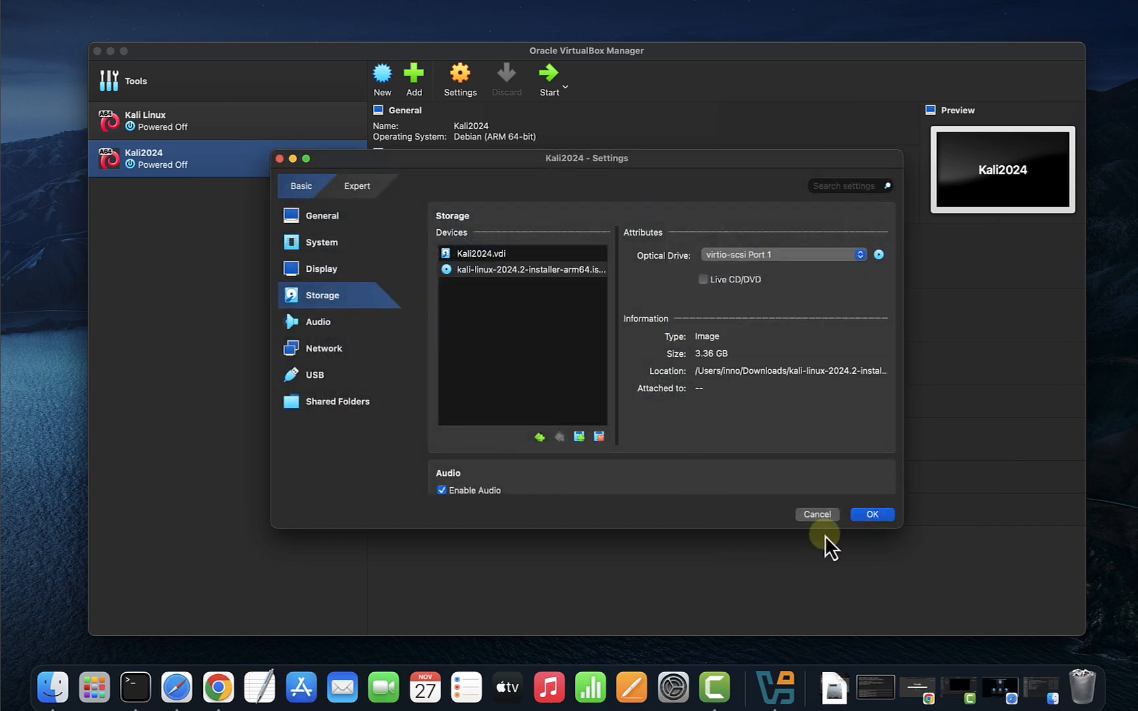
Save the Kali2024 settings and boot the VM with Normal Start.
left_click(866, 519)
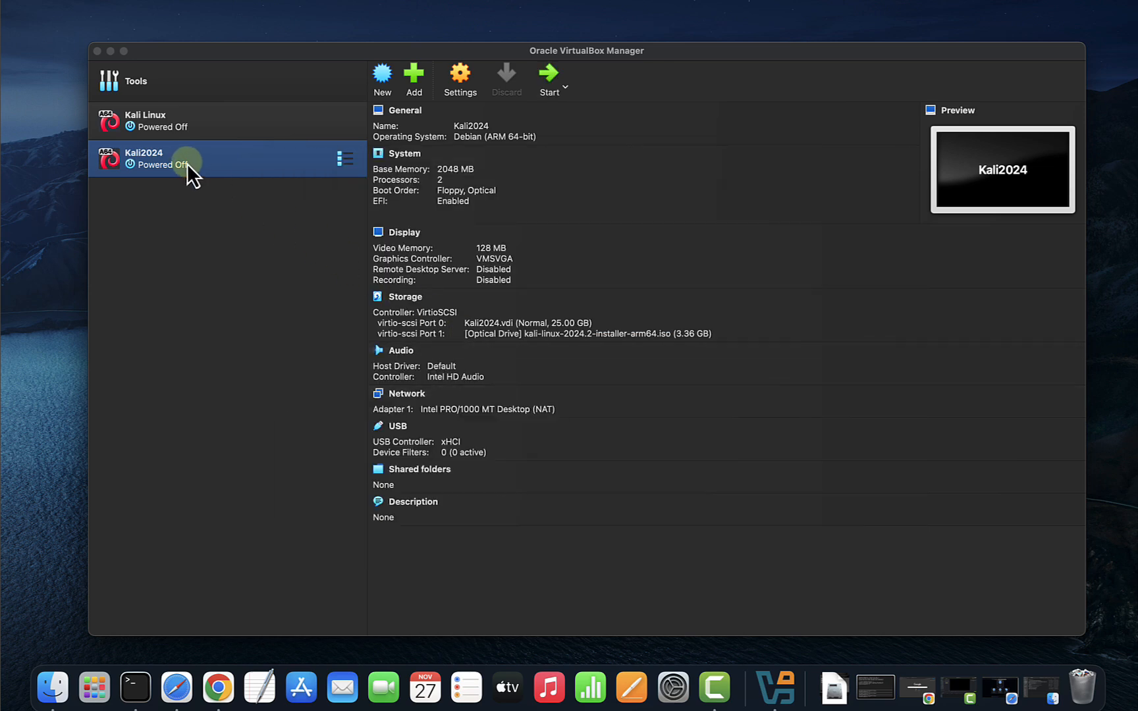
right_click(186, 162)
mouse_move(223, 250)
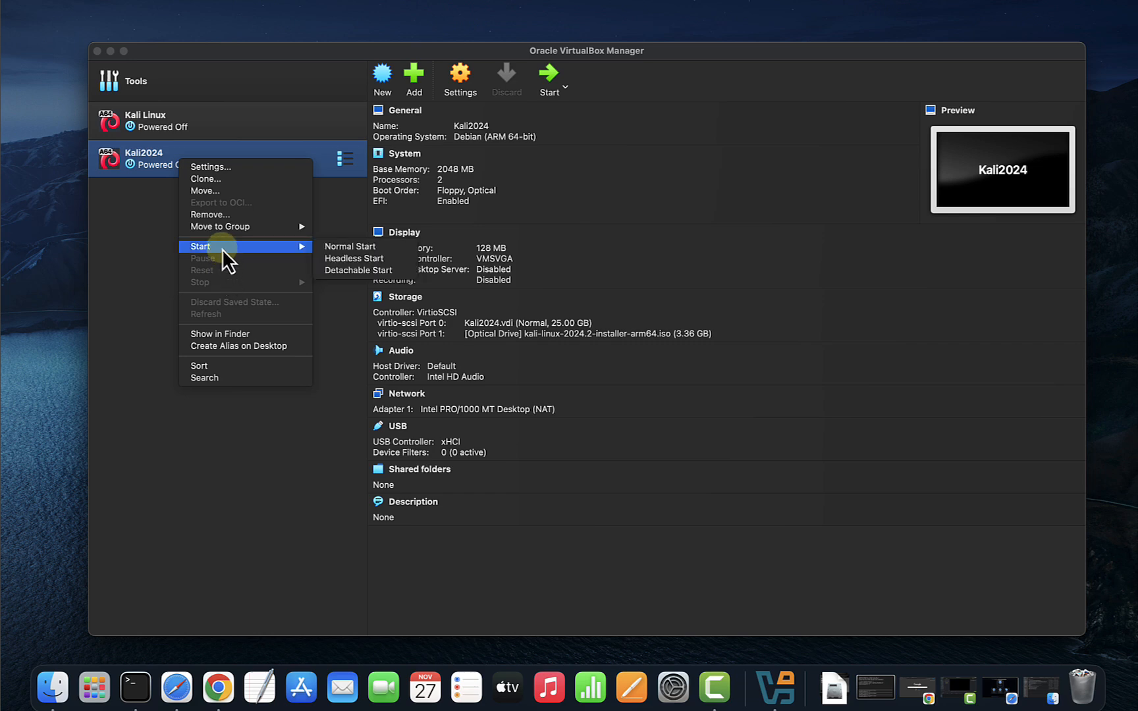
left_click(359, 249)
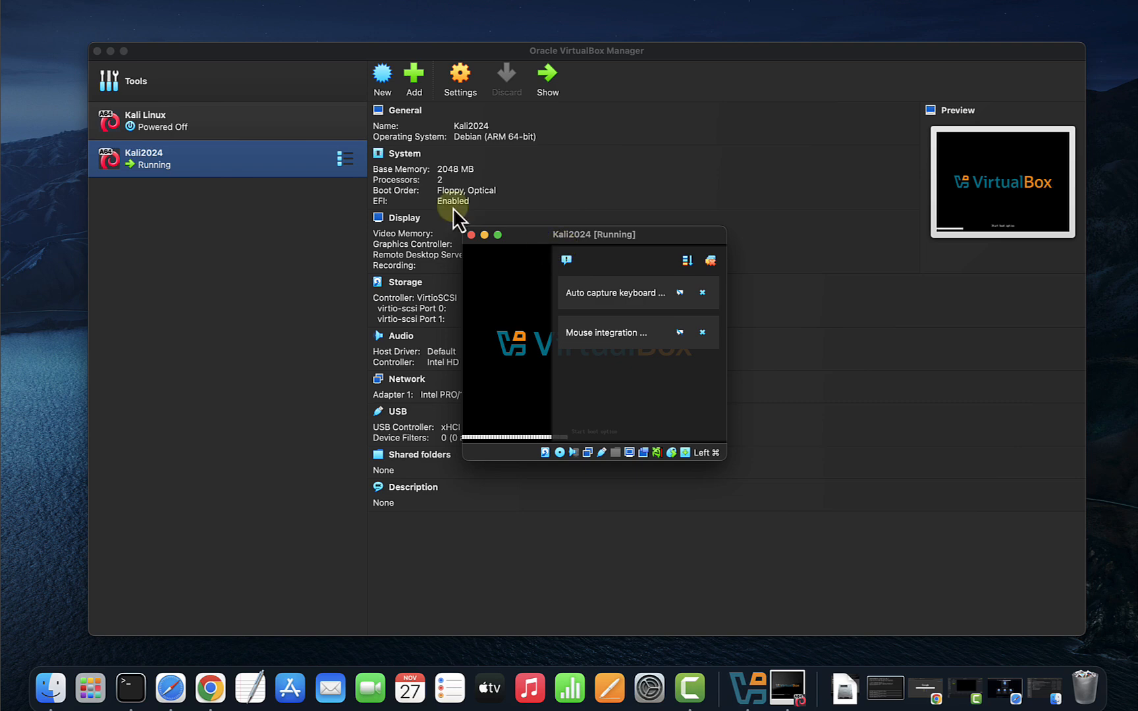
Hide the Manager, enlarge the VM window, dismiss notifications, and scale the guest display to 200%.
left_click(110, 52)
left_click_drag(570, 232, 403, 142)
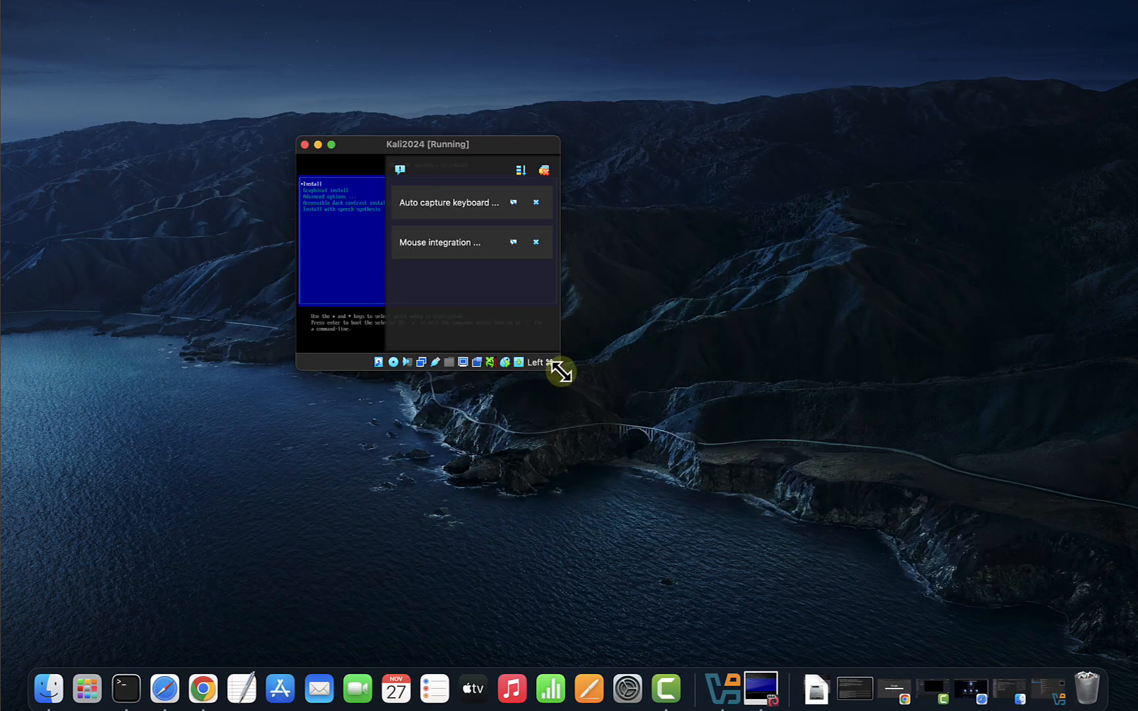
left_click_drag(559, 369, 887, 551)
left_click(862, 203)
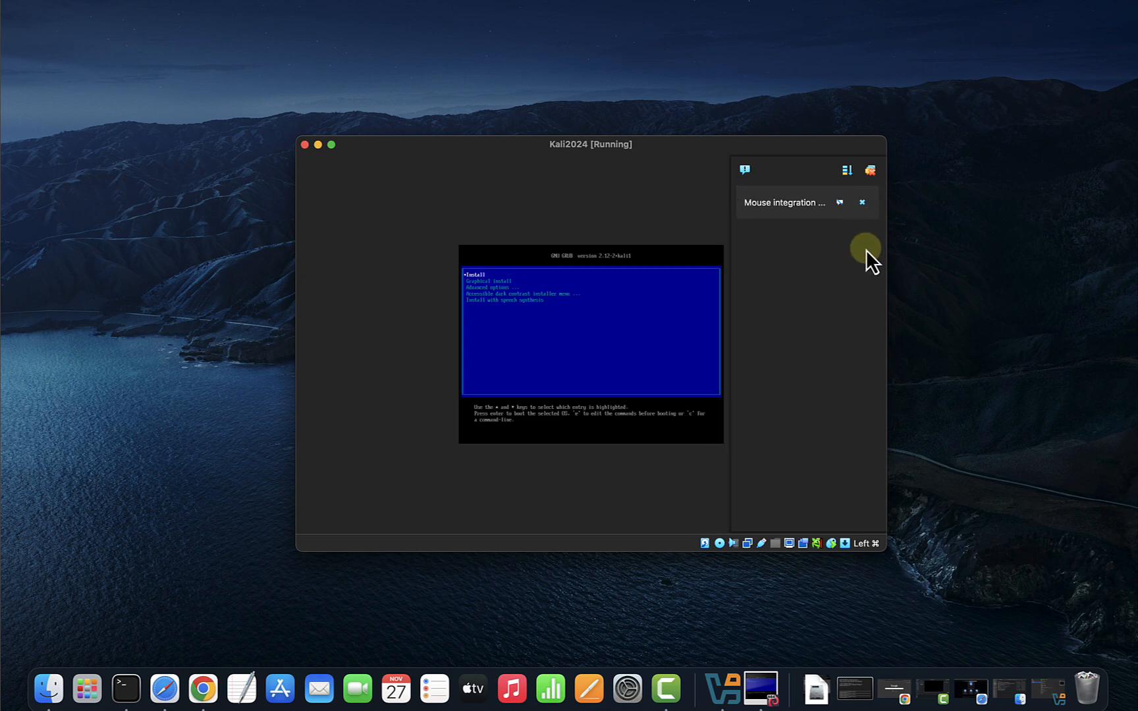
left_click(867, 204)
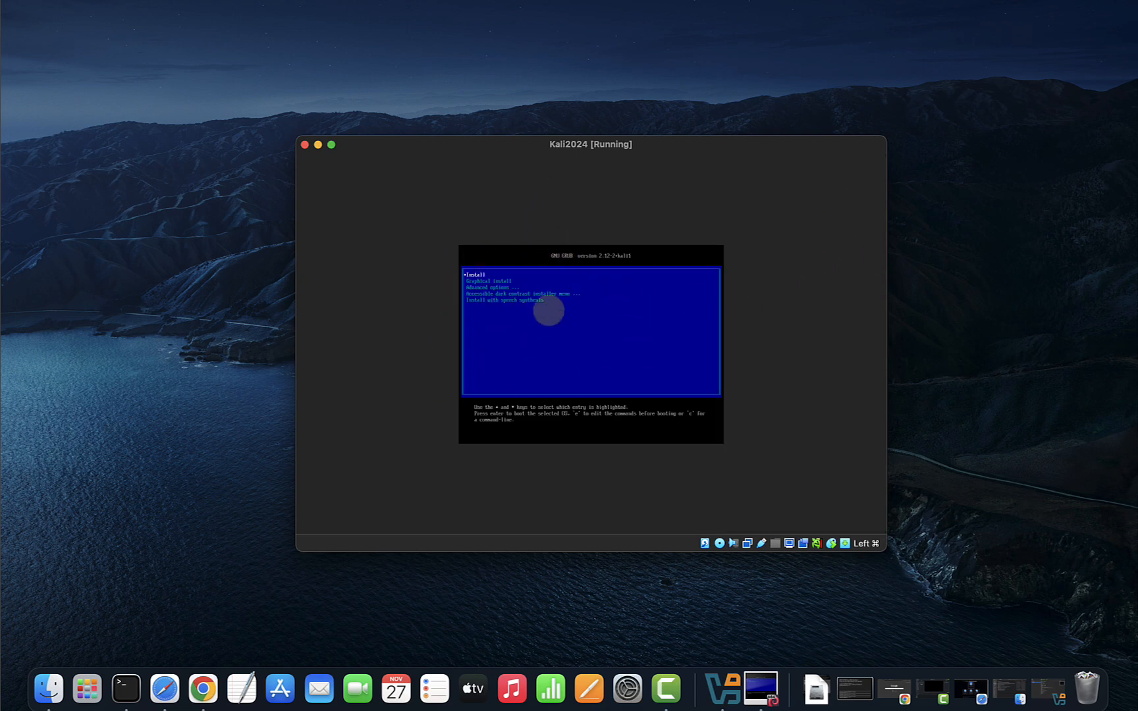
left_click(789, 547)
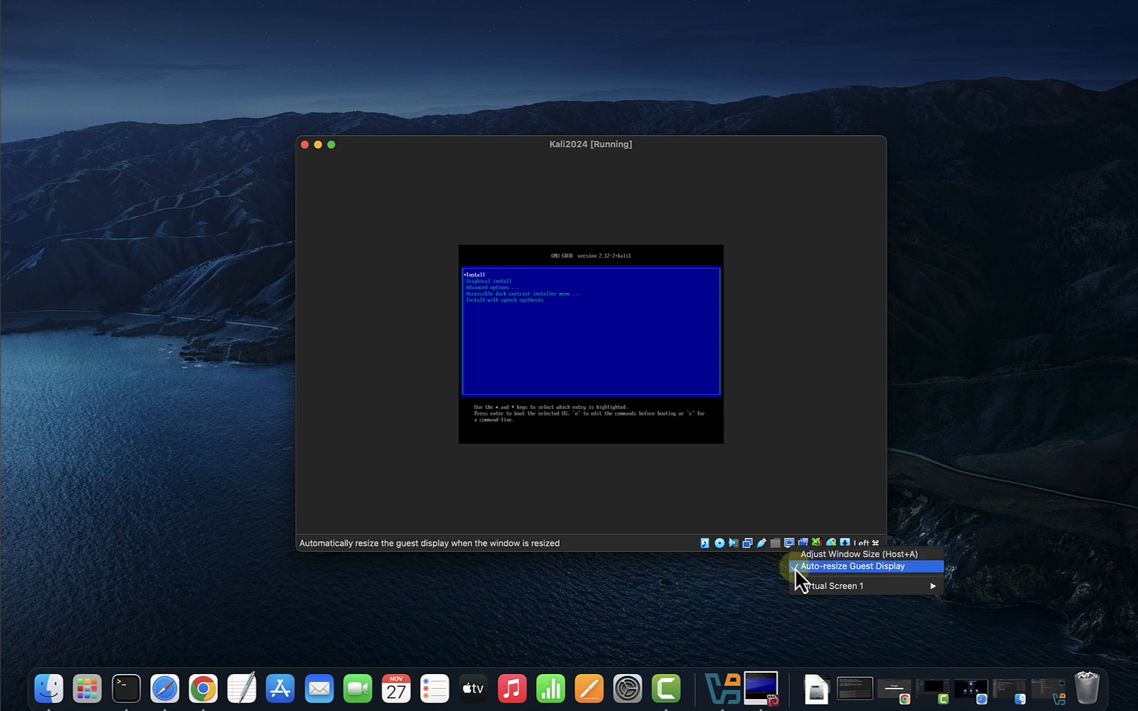
mouse_move(812, 590)
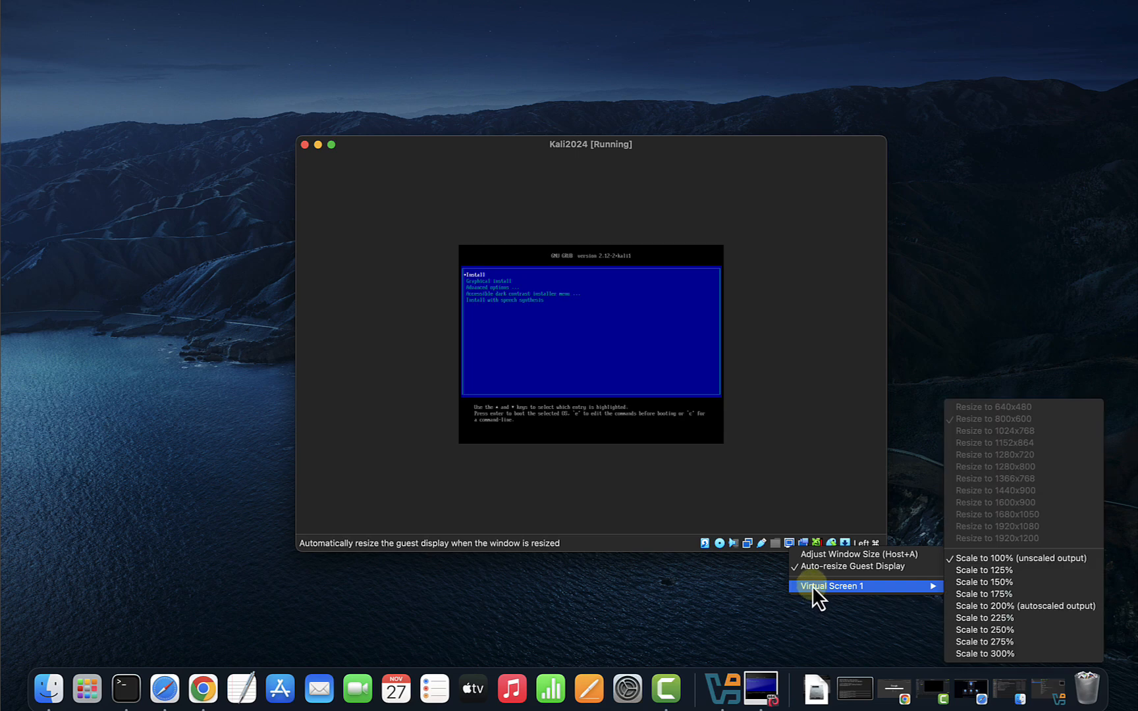
left_click(996, 604)
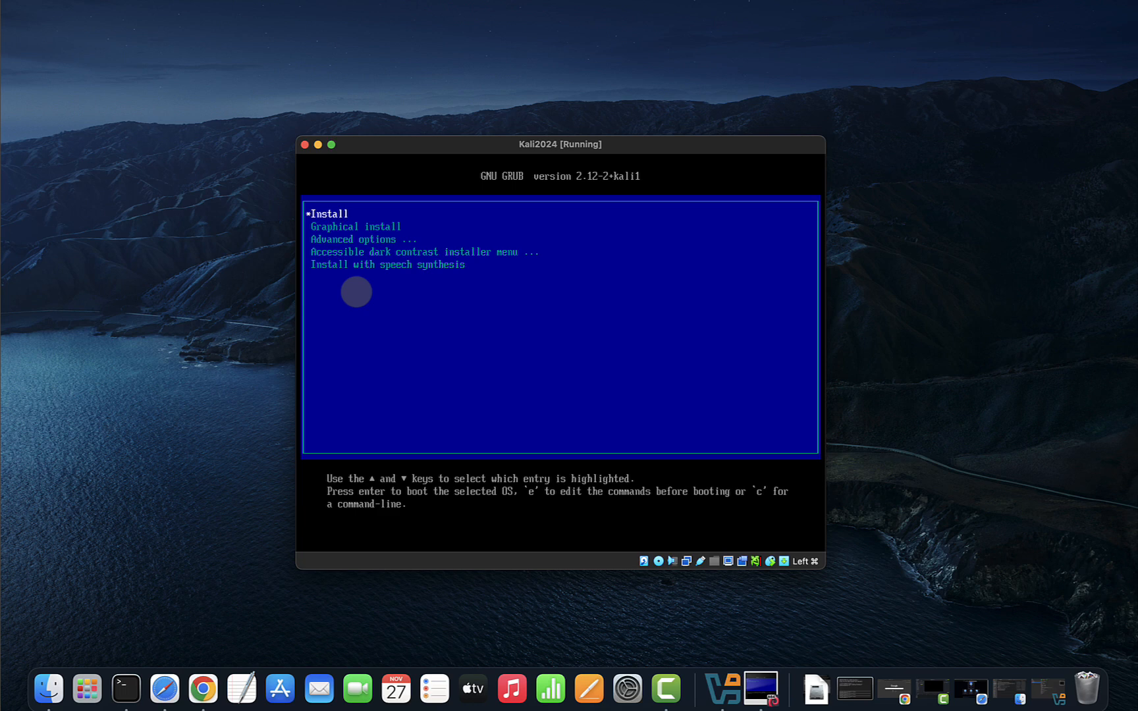
Start the text installer accepting English, United States and American English keymap, then scale display to 225%.
key("Return")
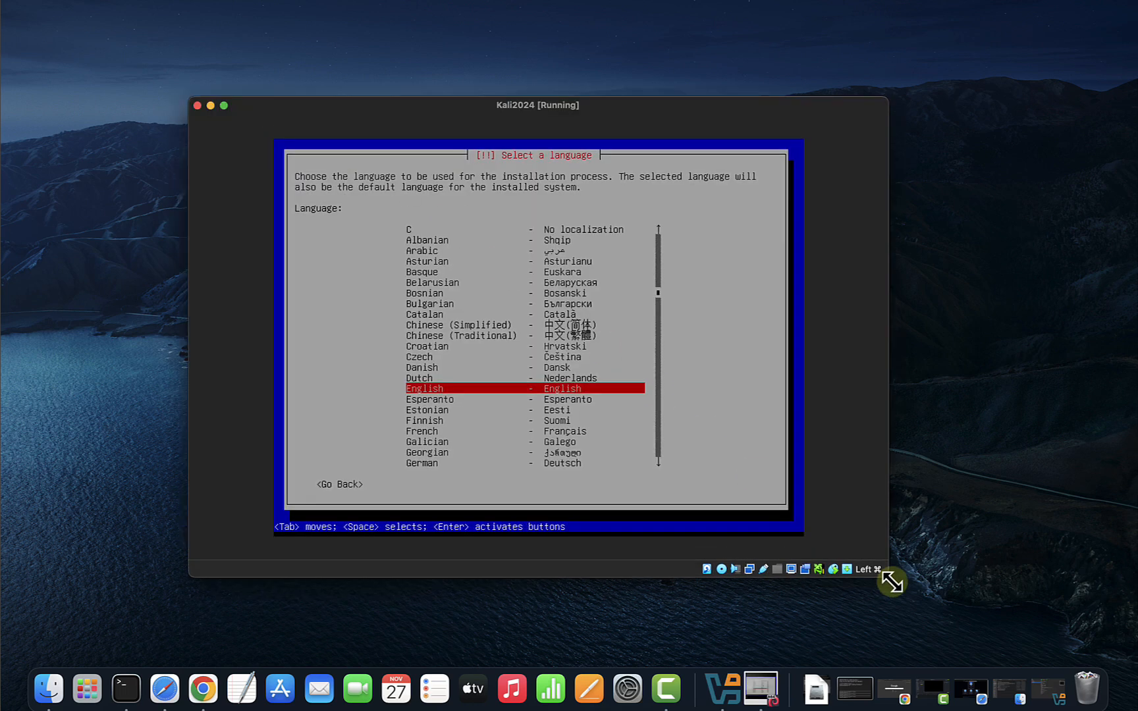
left_click_drag(893, 582, 915, 601)
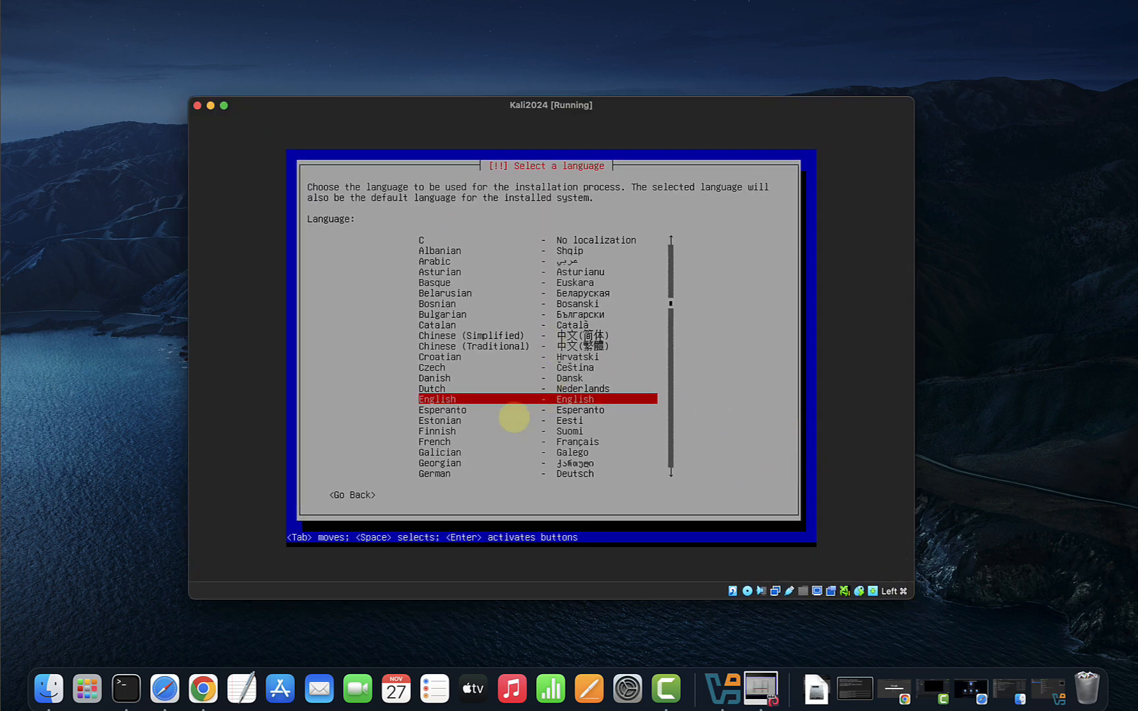
key("Return")
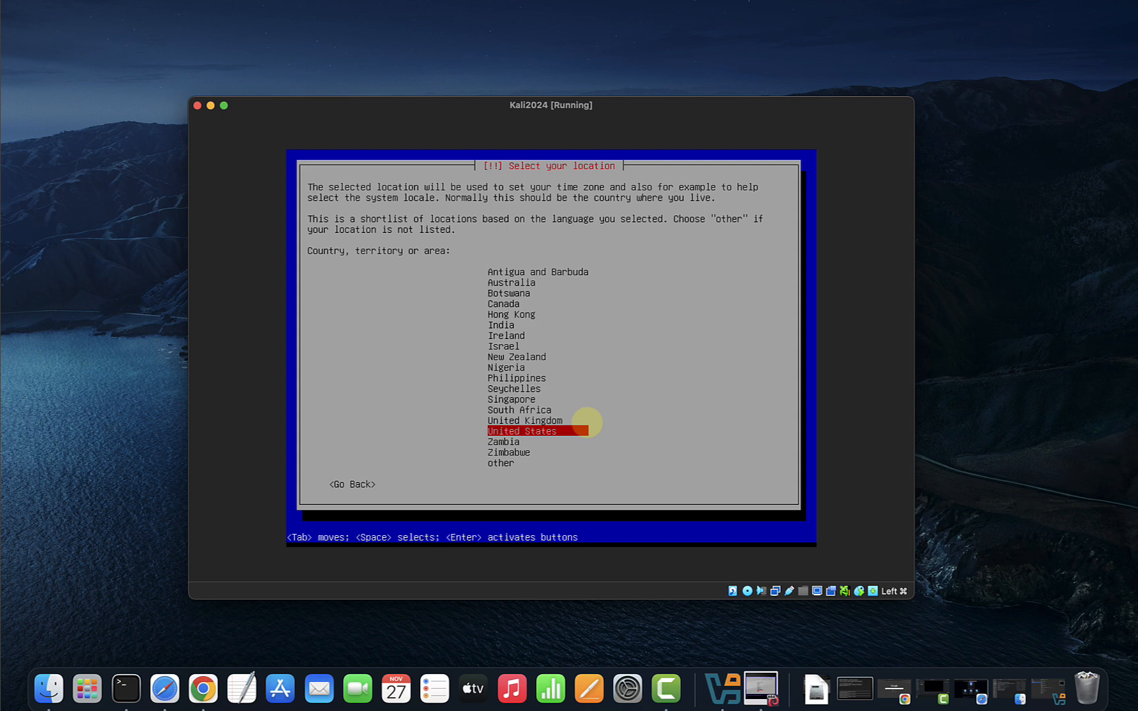
key("Return")
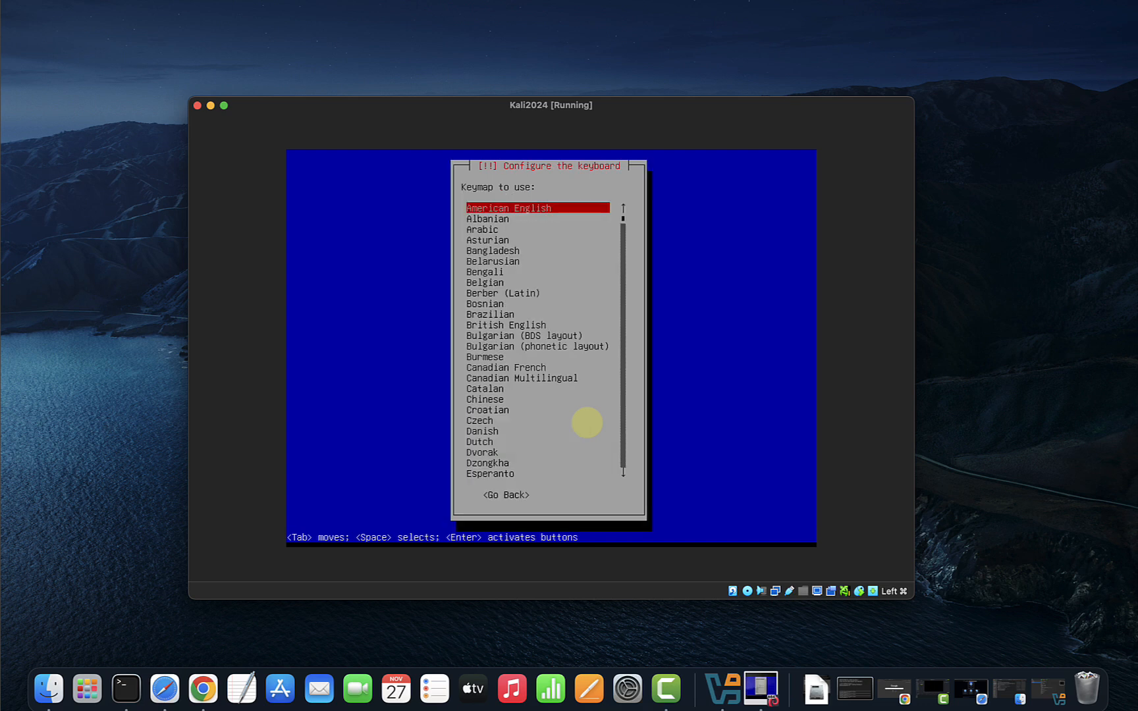
key("Return")
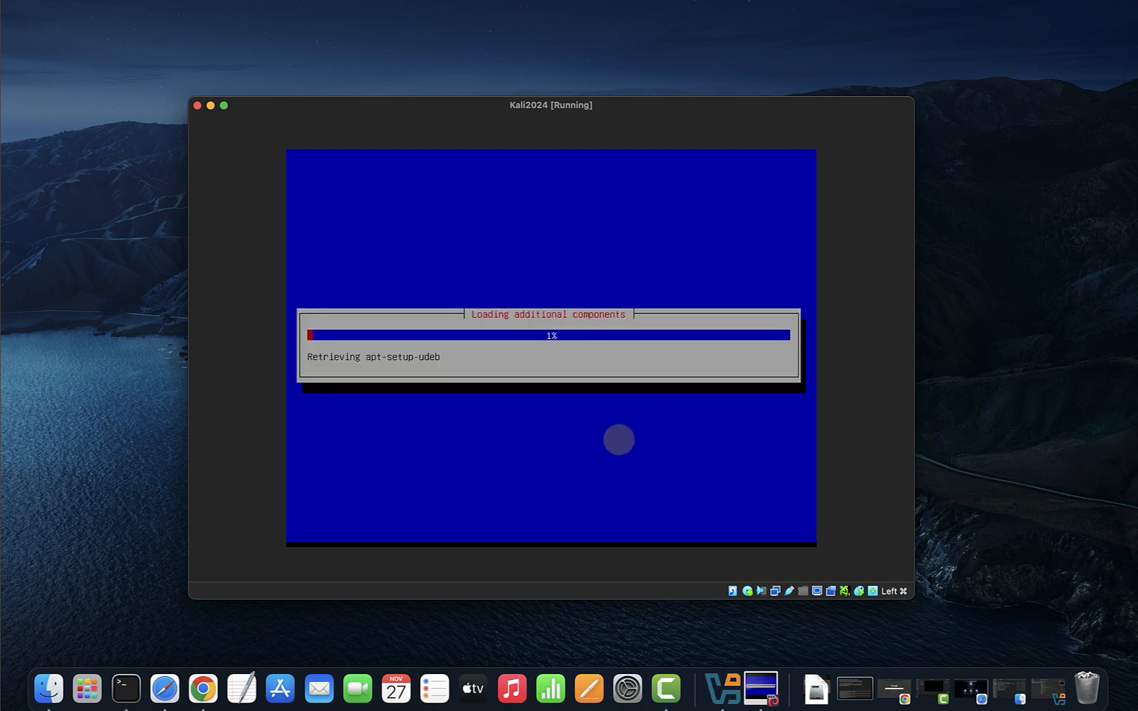
left_click(817, 592)
mouse_move(852, 631)
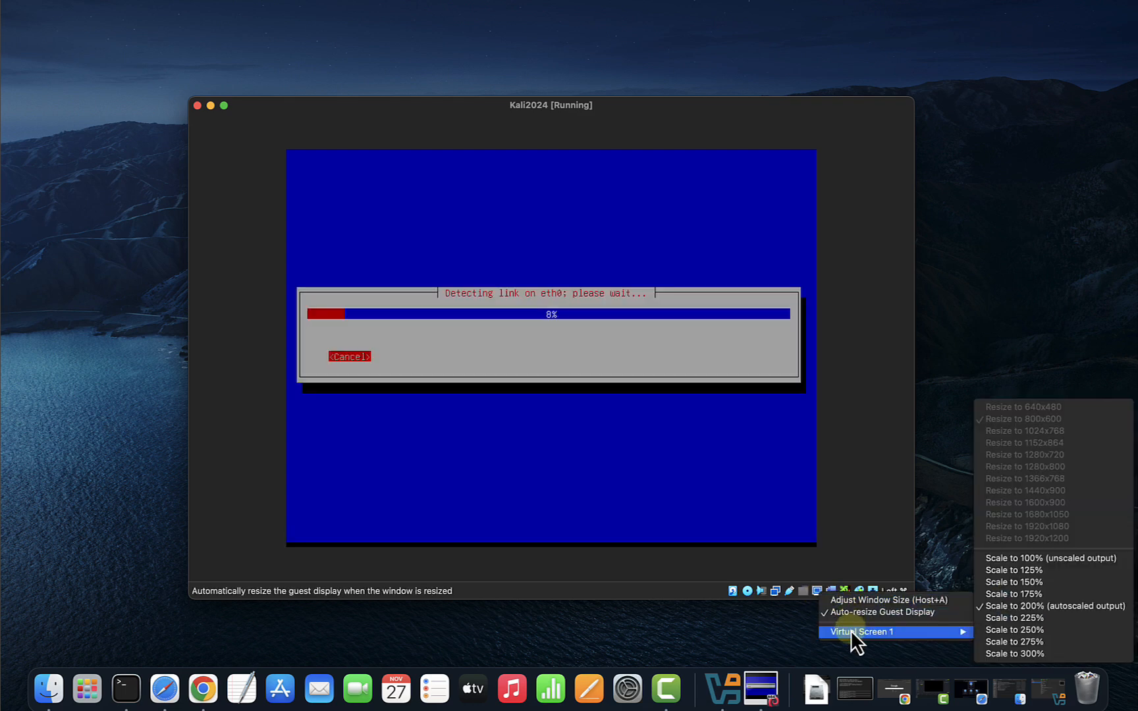
left_click(1000, 620)
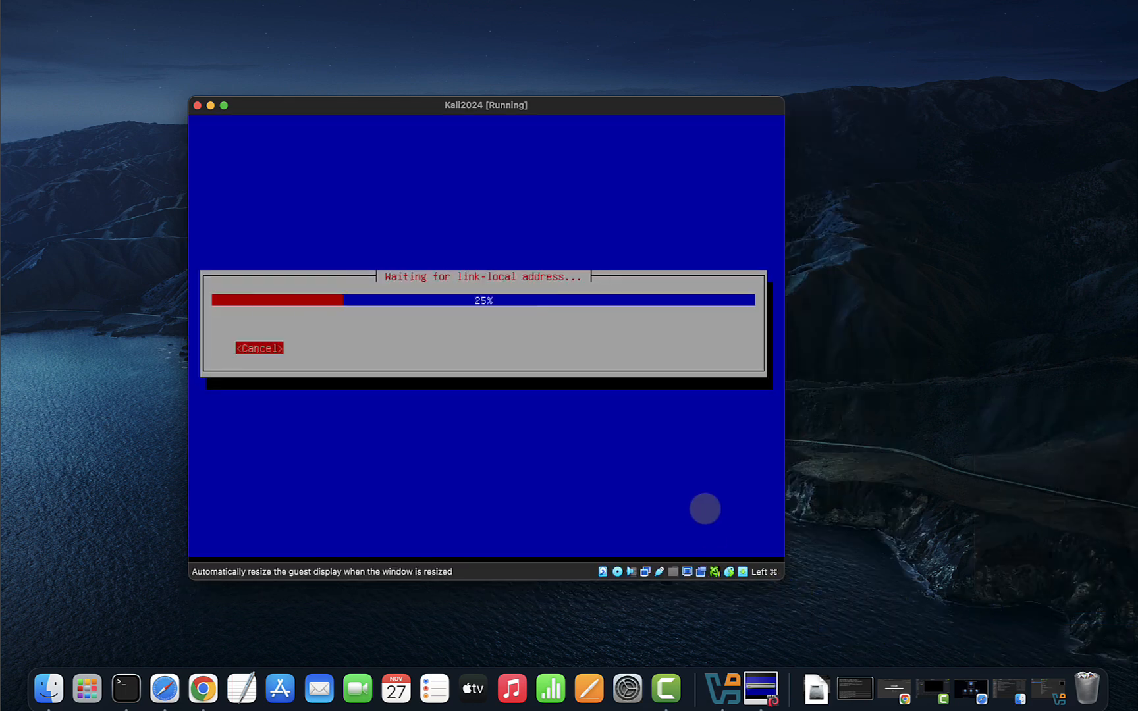
left_click_drag(776, 573, 910, 615)
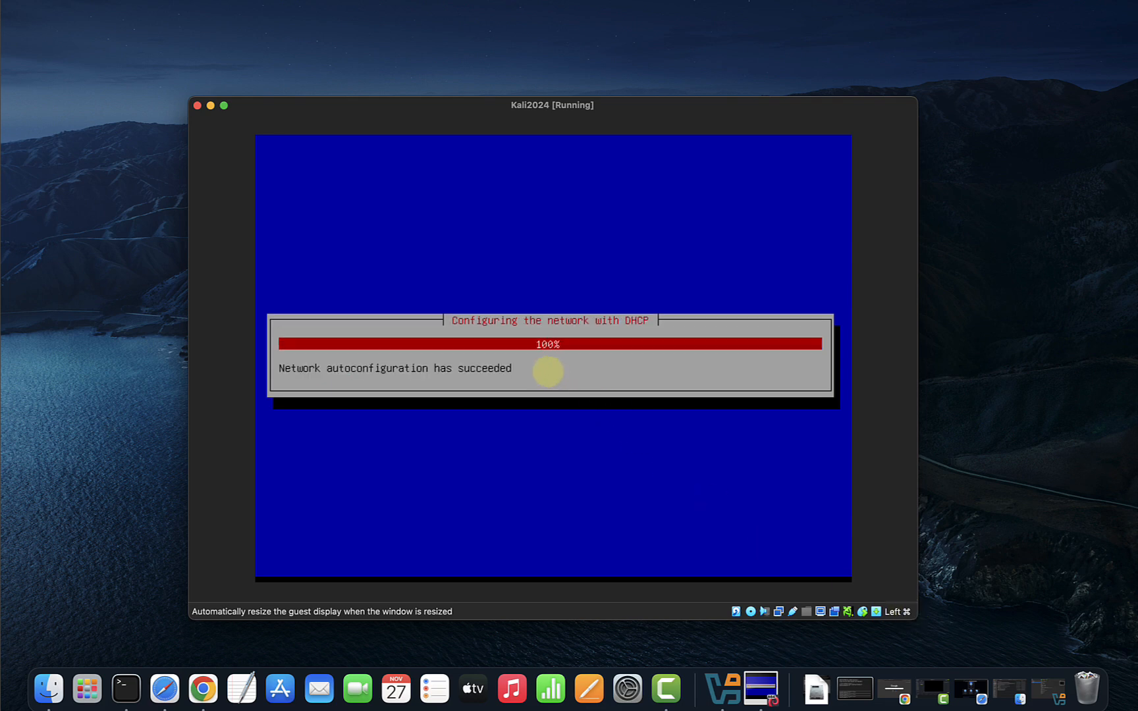
Replace the default hostname with Kali2024 and enter momo as the domain name.
key("BackSpace")
key("BackSpace")
key("BackSpace")
key("BackSpace")
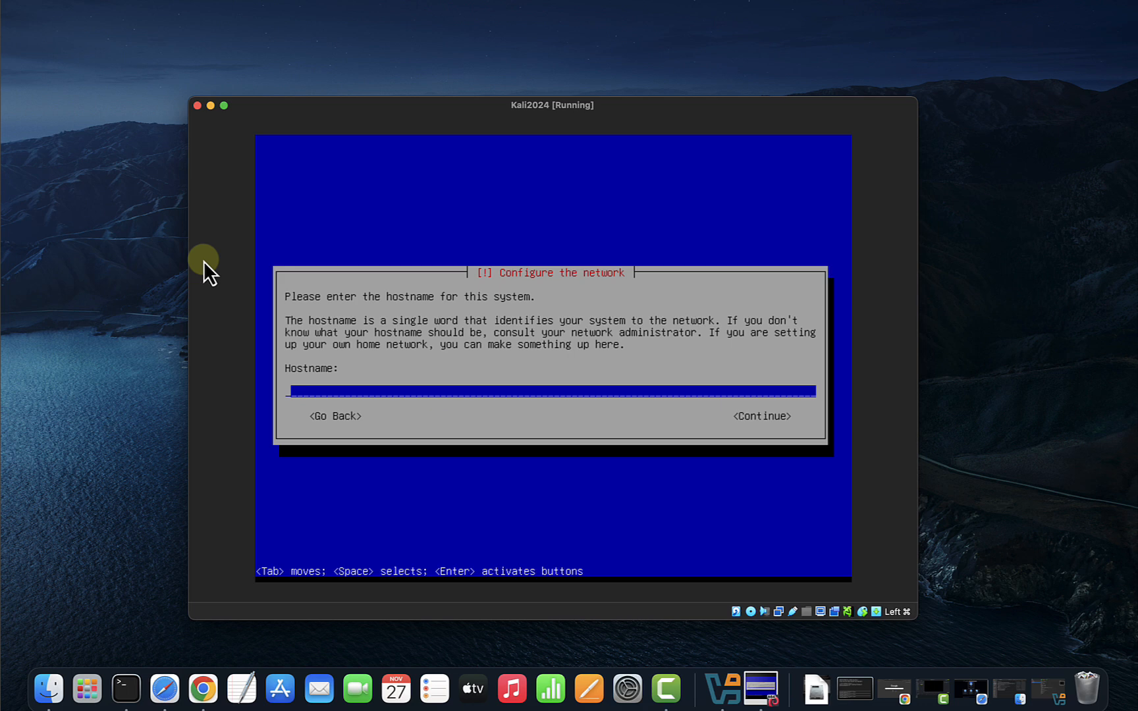
type("Kali2024")
key("Tab")
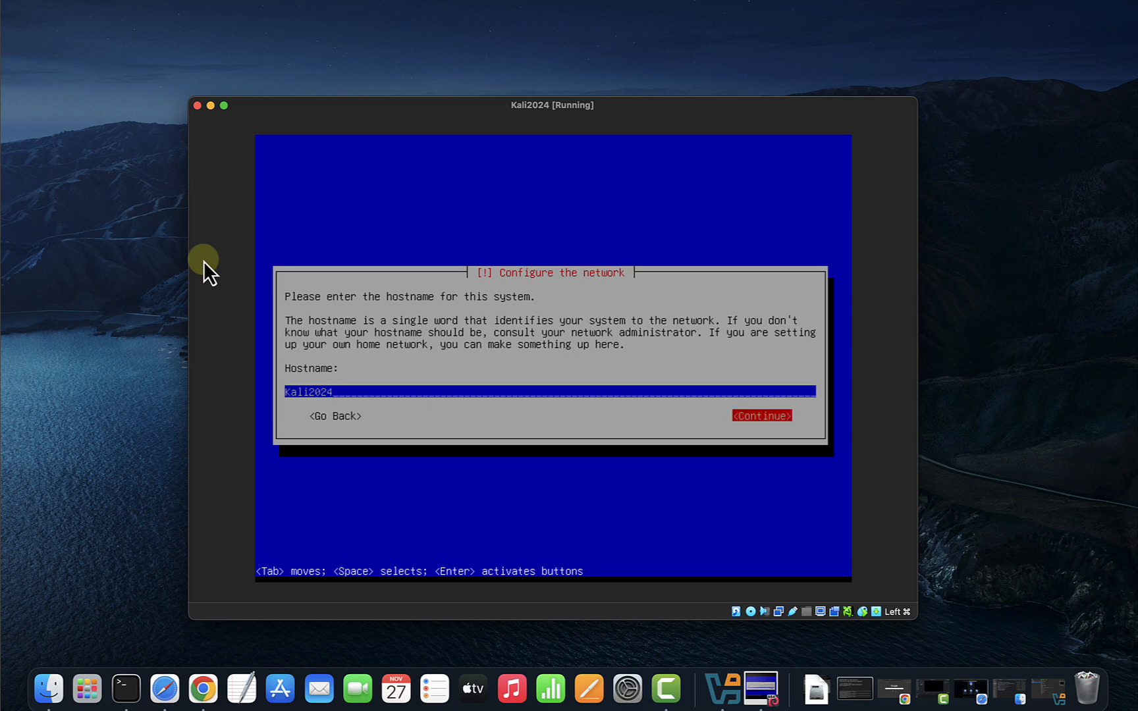
key("Return")
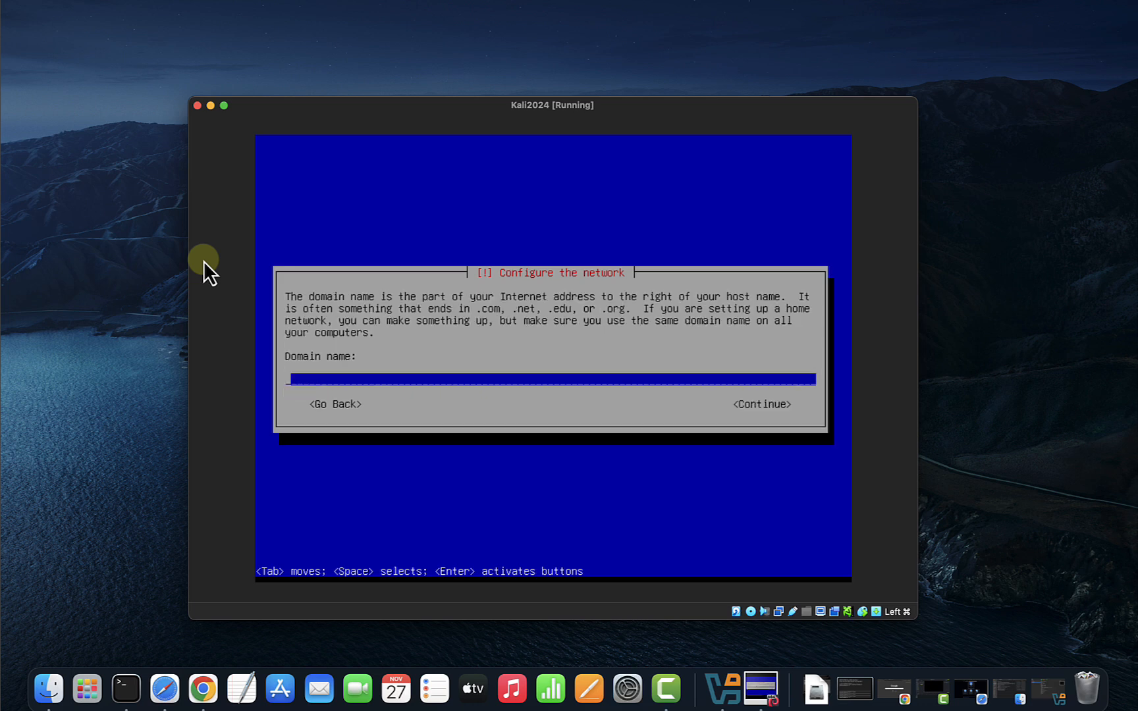
type("momo")
key("Tab")
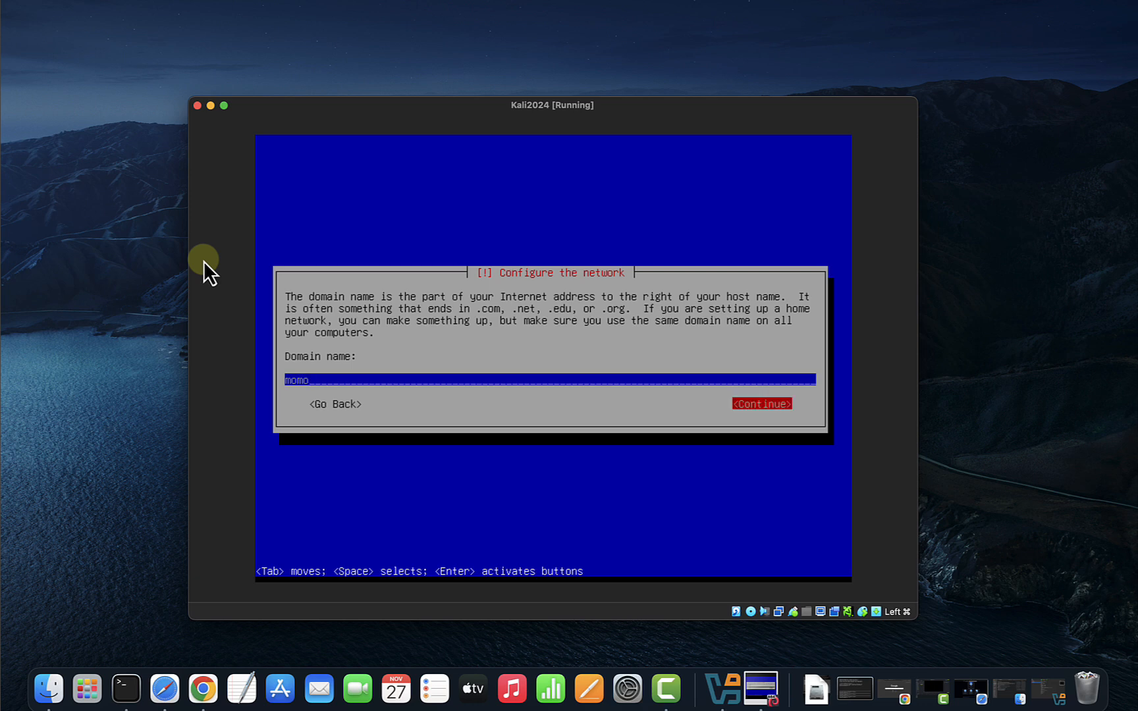
key("Return")
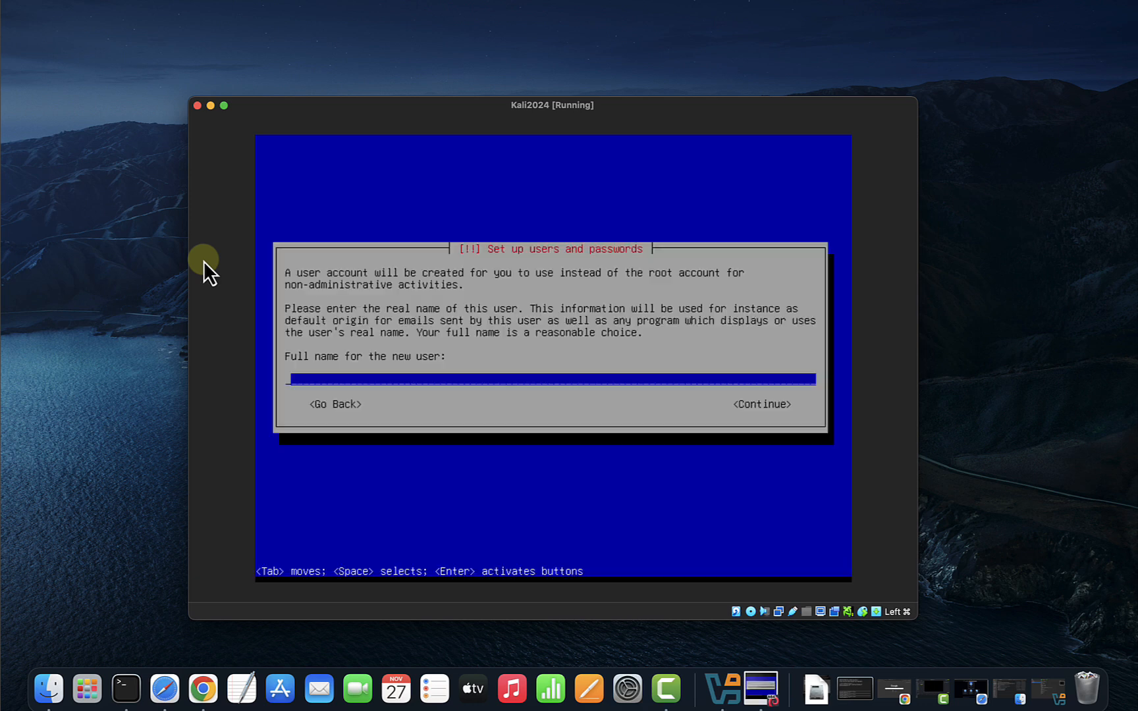
Enter the new user's full name and accept the suggested username.
type("Inno")
key("Tab")
key("Return")
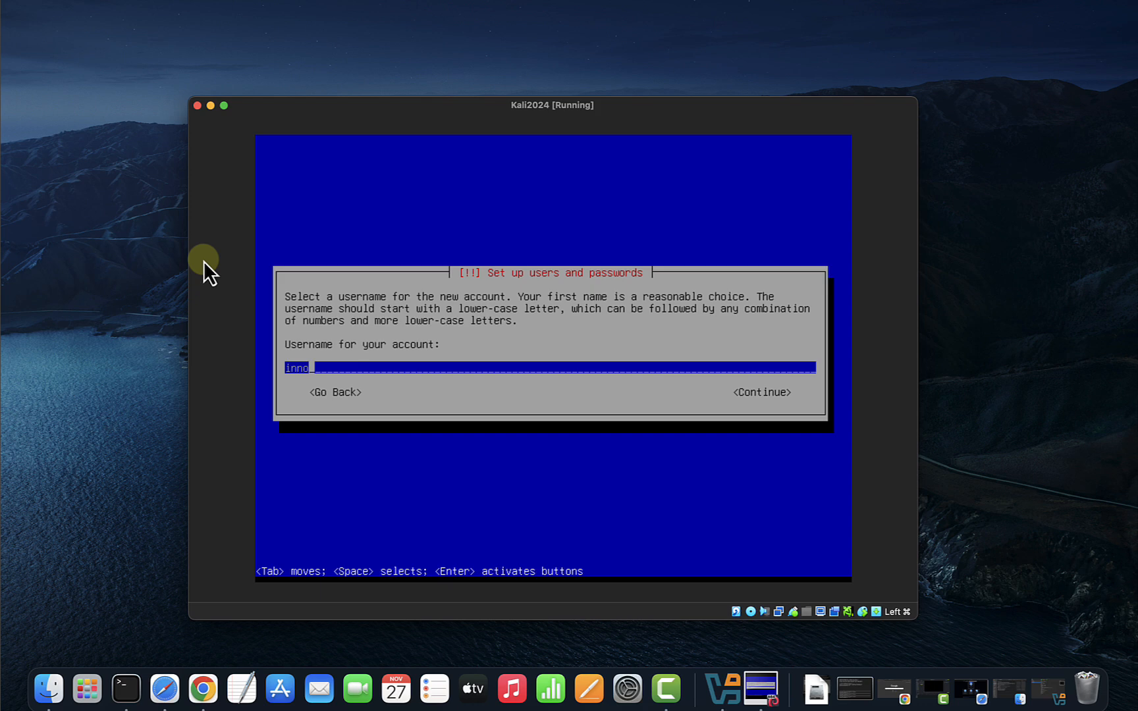
key("Tab")
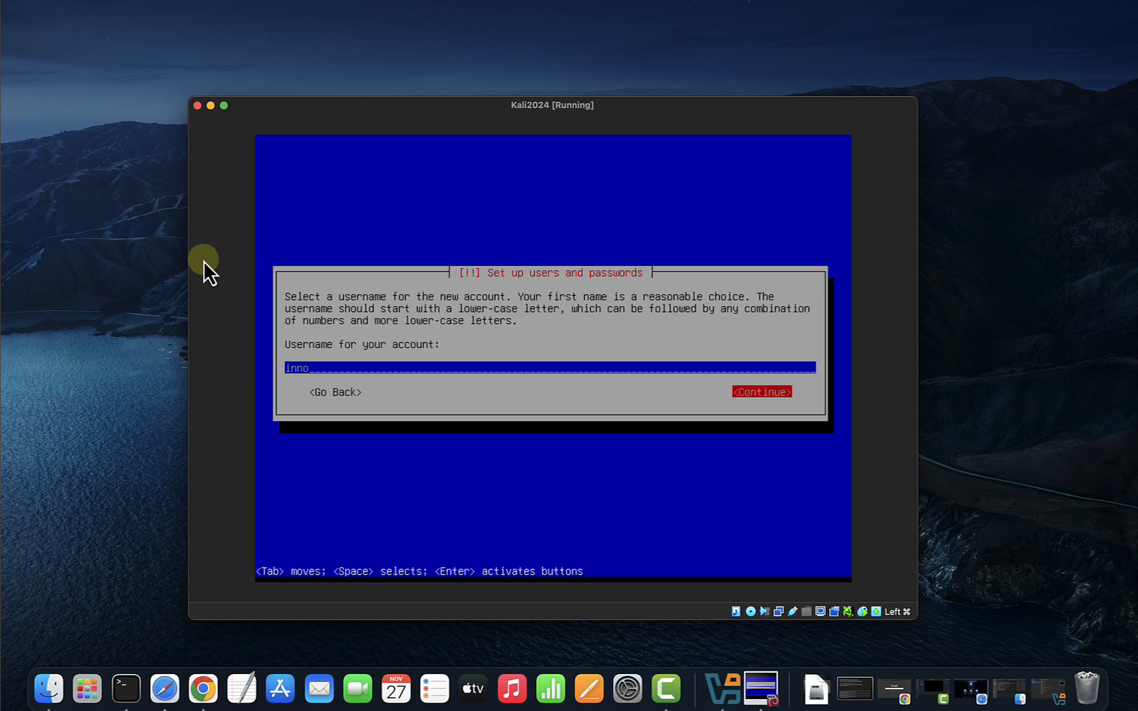
key("Return")
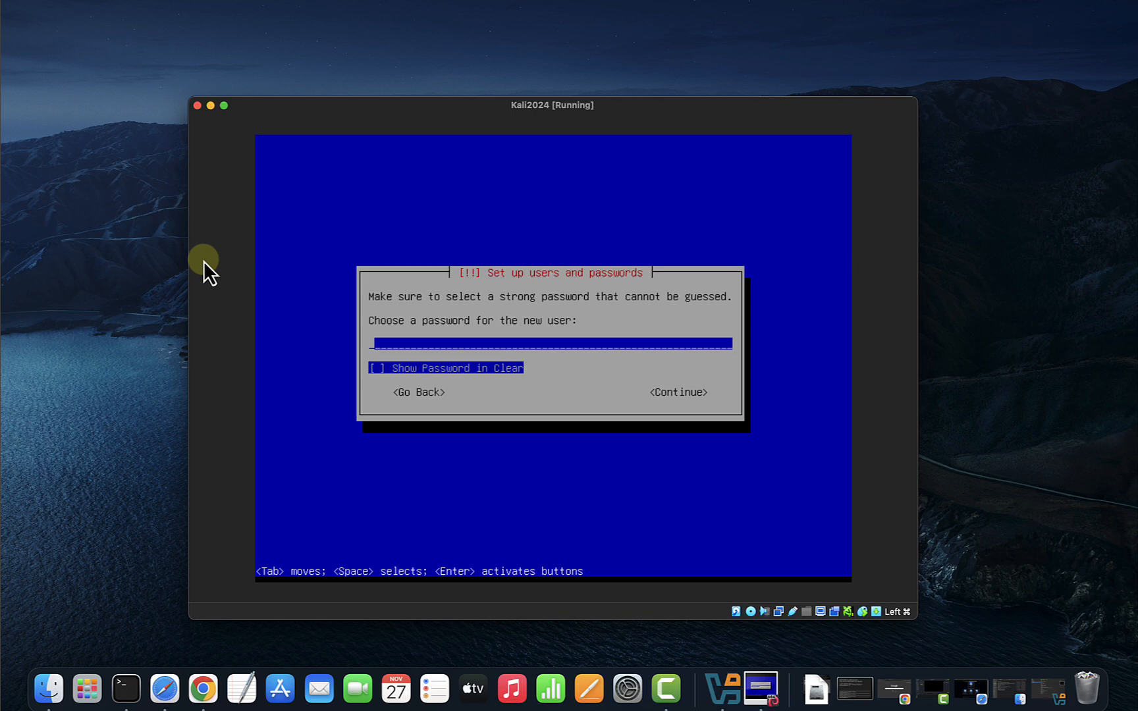
Type the user account password and re-enter it to confirm.
key("Tab")
key("Tab")
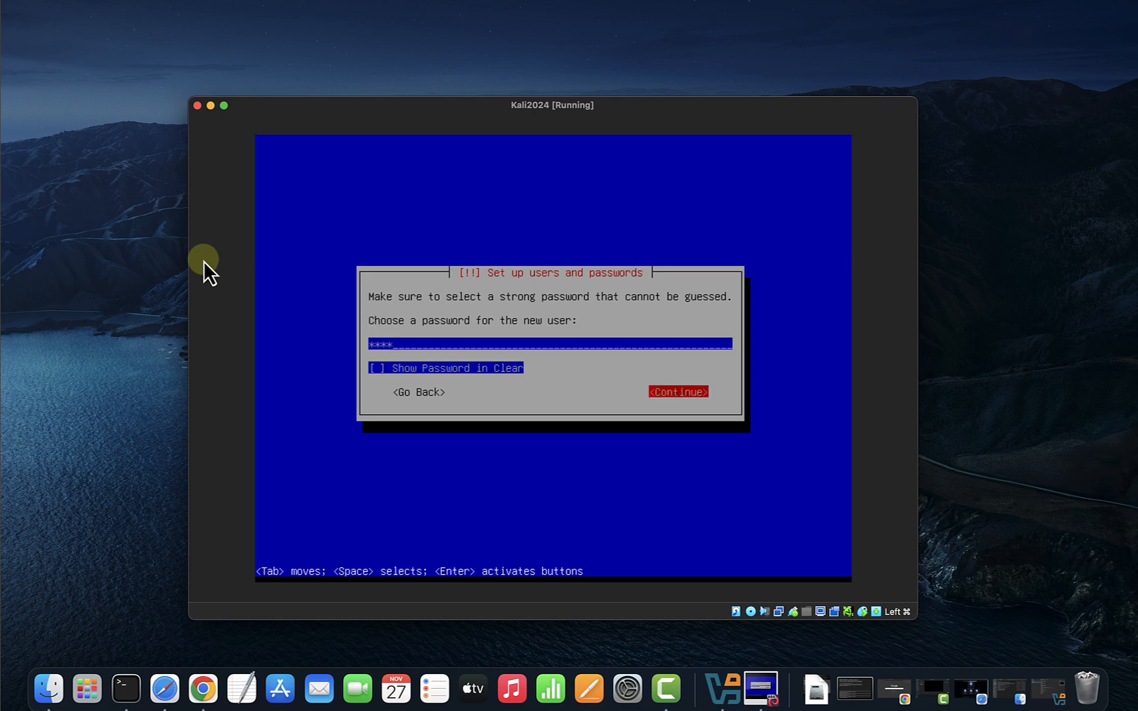
key("Return")
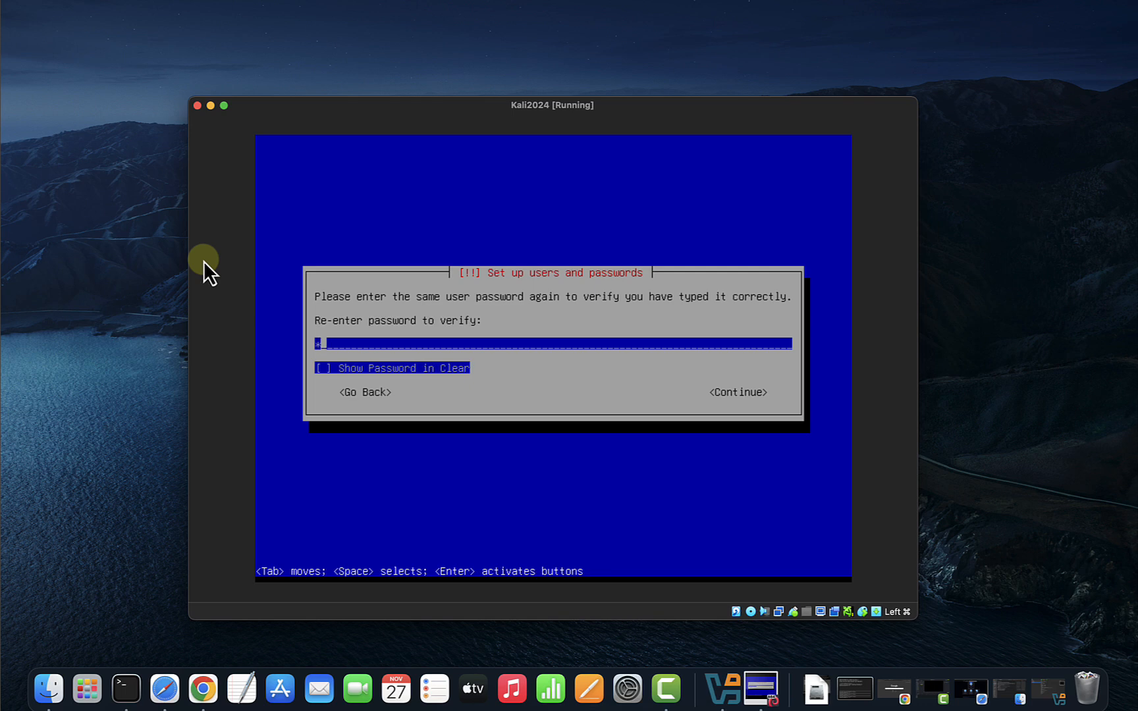
key("Tab")
key("Tab")
key("Return")
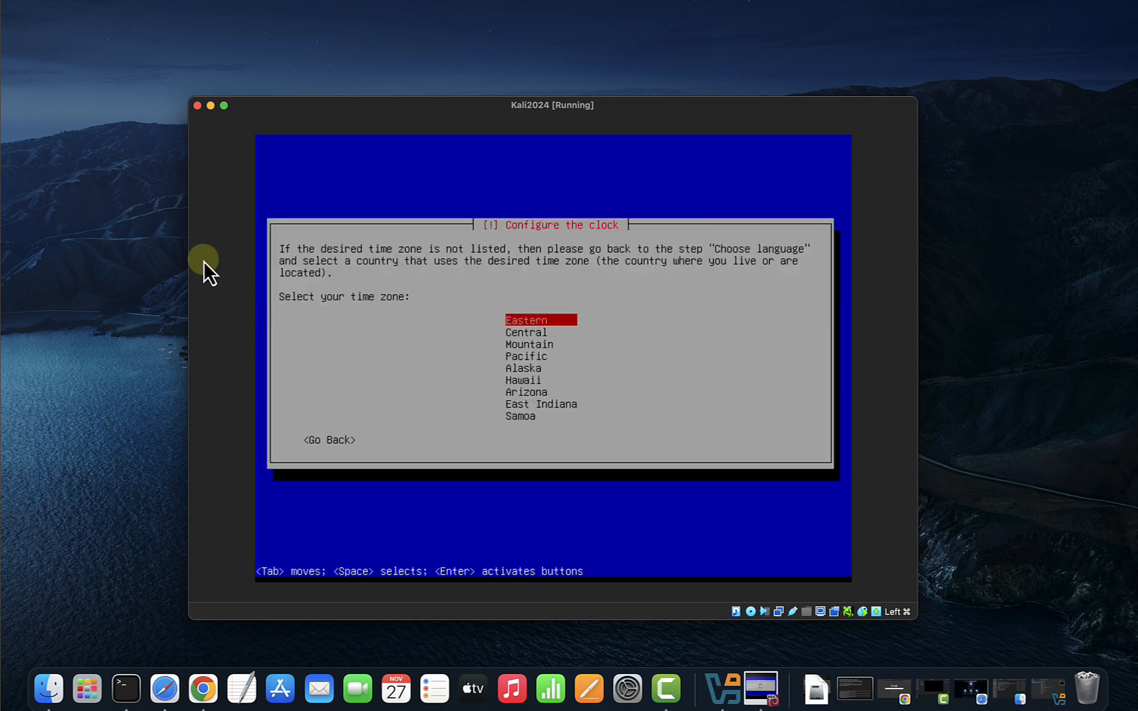
Keep the Eastern time zone and write guided all-in-one-partition partitioning on the 26.8 GB SCSI1 disk.
key("Return")
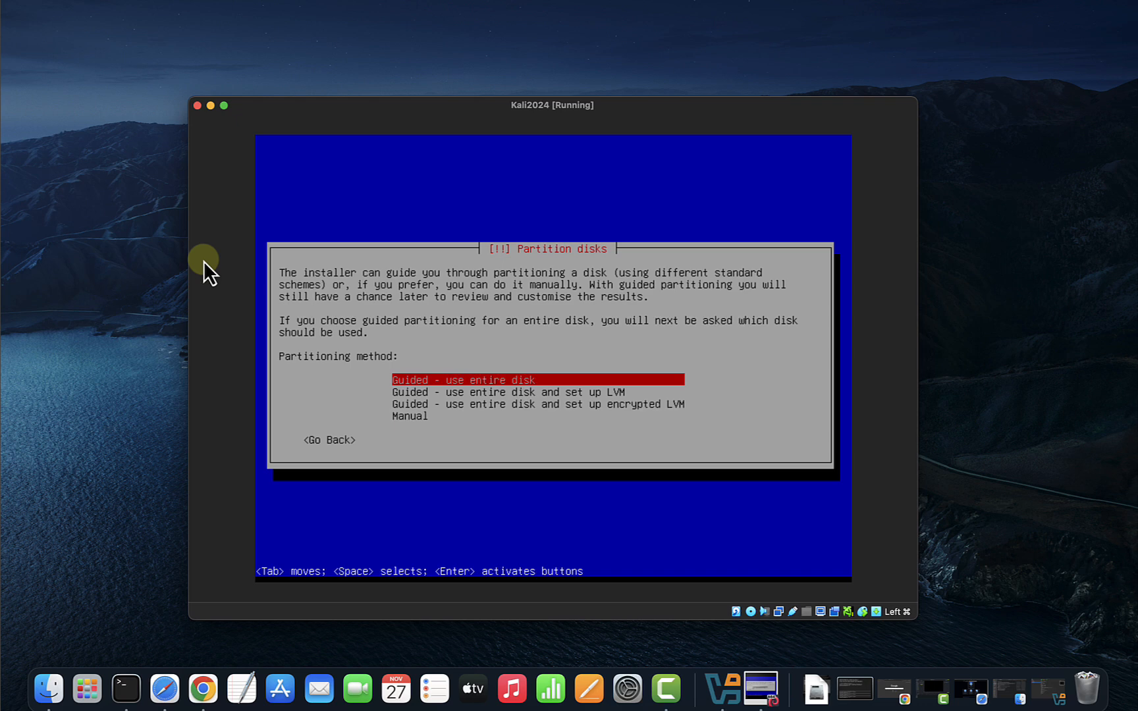
key("Return")
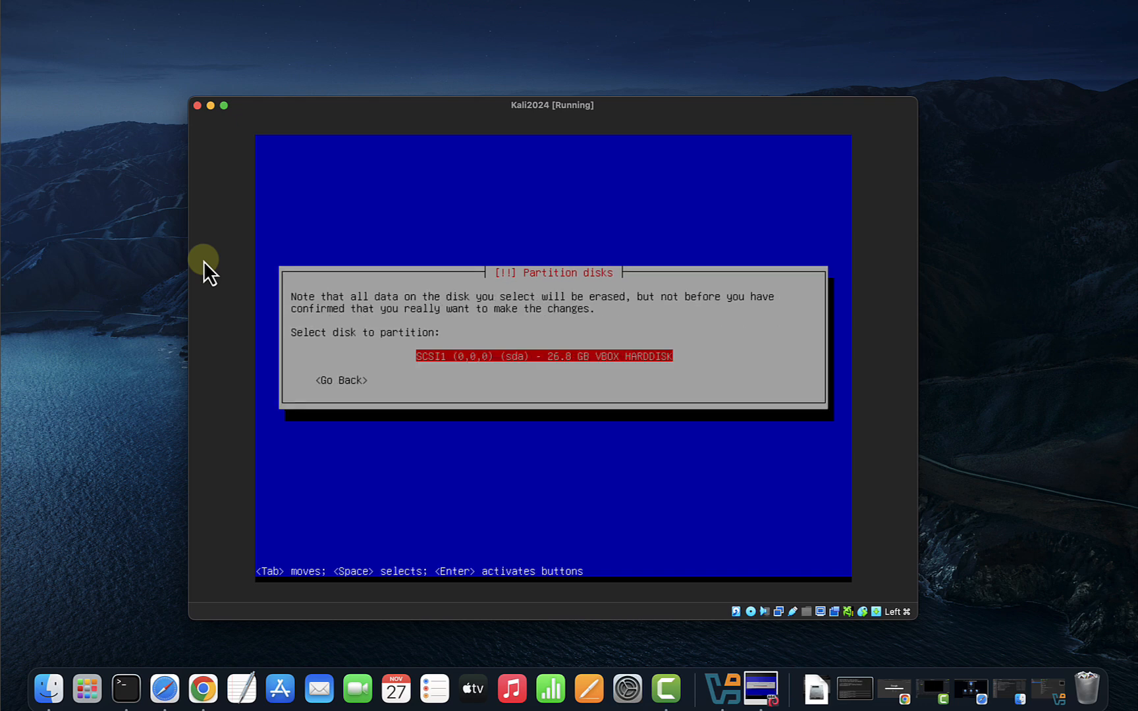
key("Return")
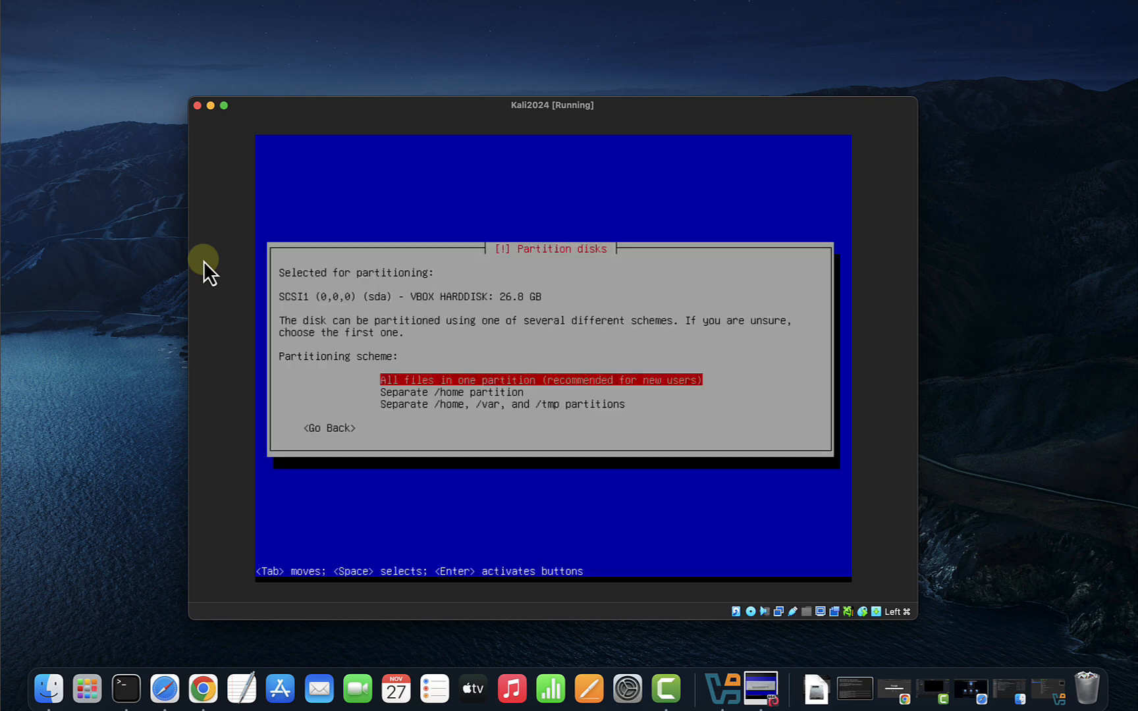
key("Return")
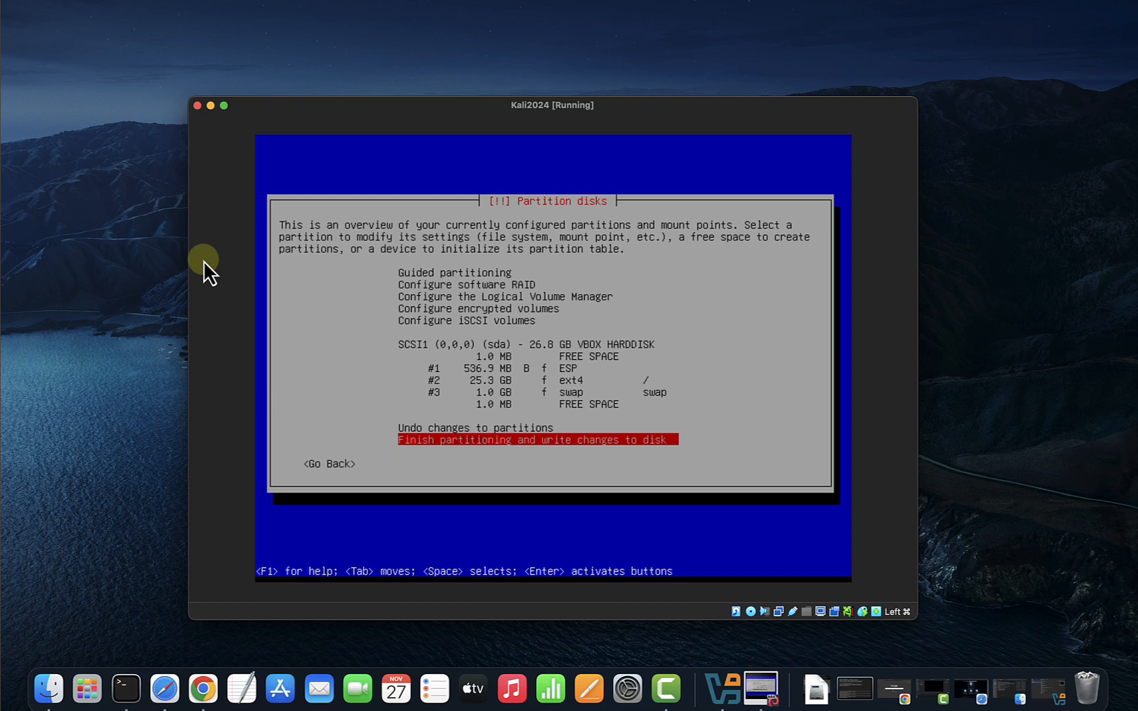
key("Return")
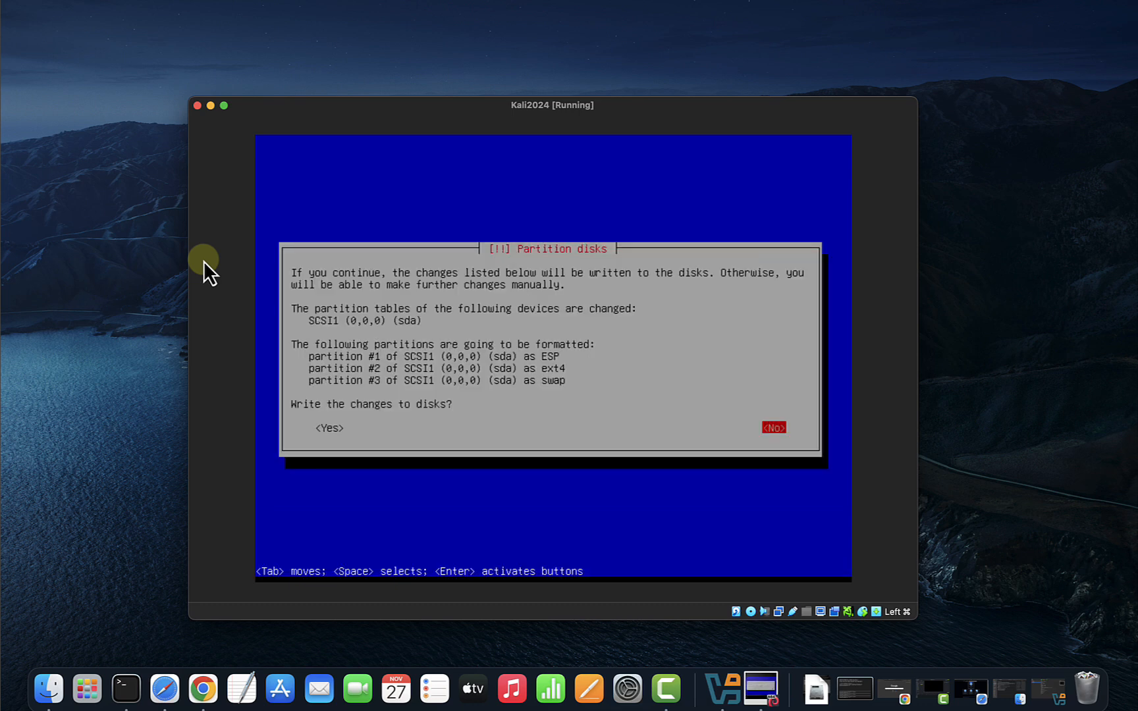
key("Tab")
key("Return")
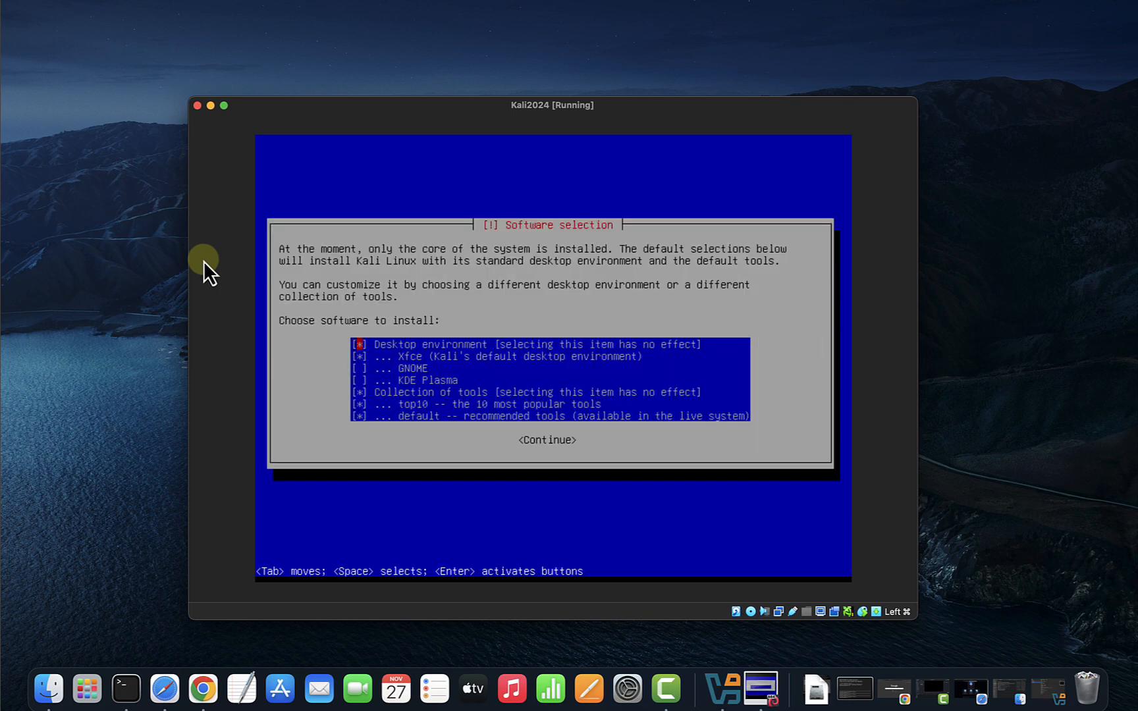
Keep the default Xfce, top10 and recommended tool selections and start installing the software.
key("Down")
key("Down")
key("Down")
key("Down")
key("Down")
key("Down")
key("Up")
key("Down")
key("Tab")
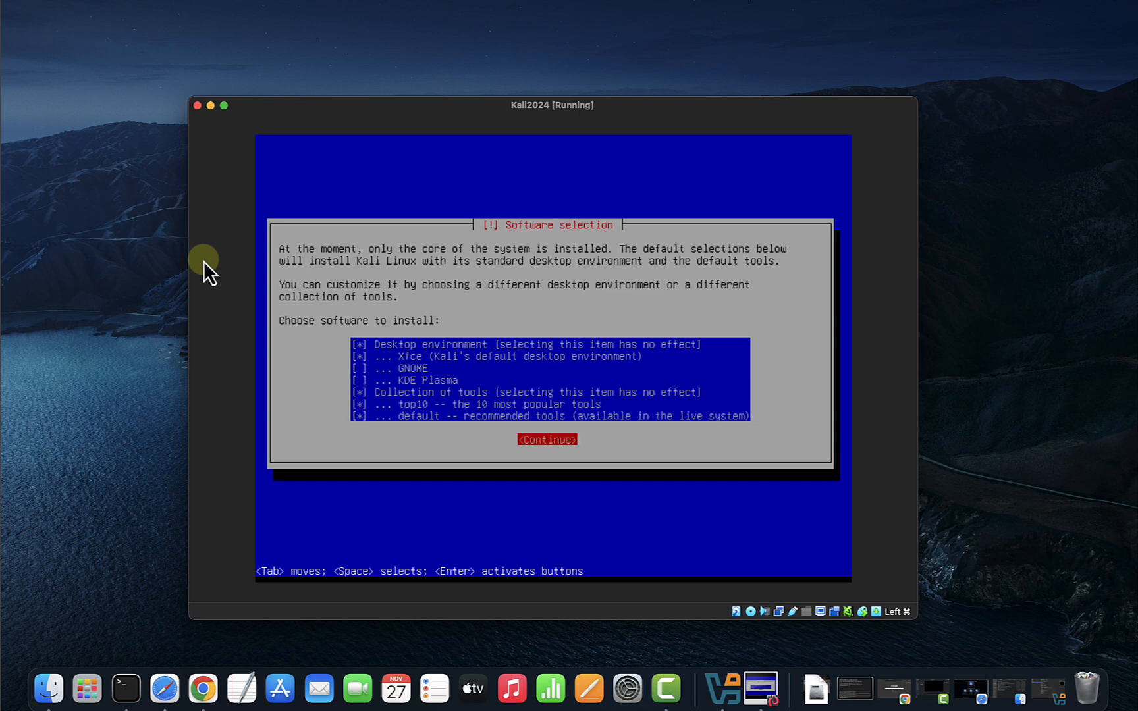
key("Return")
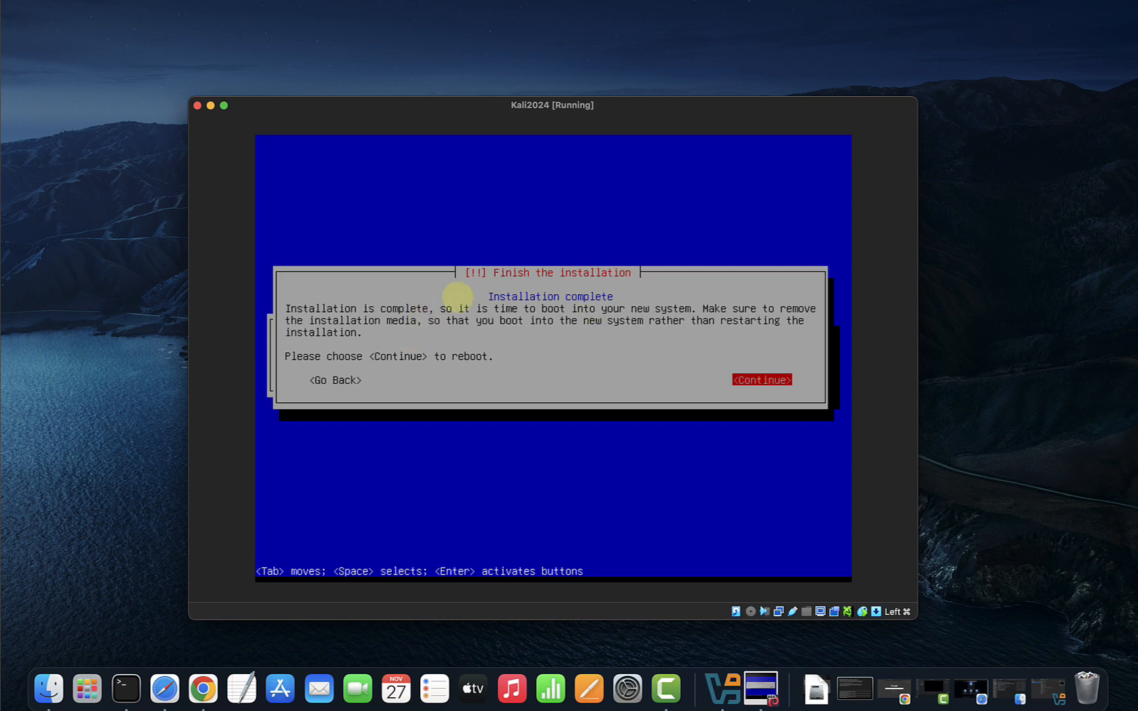
Reboot into the installed Kali system and move the VM window up and left.
key("Return")
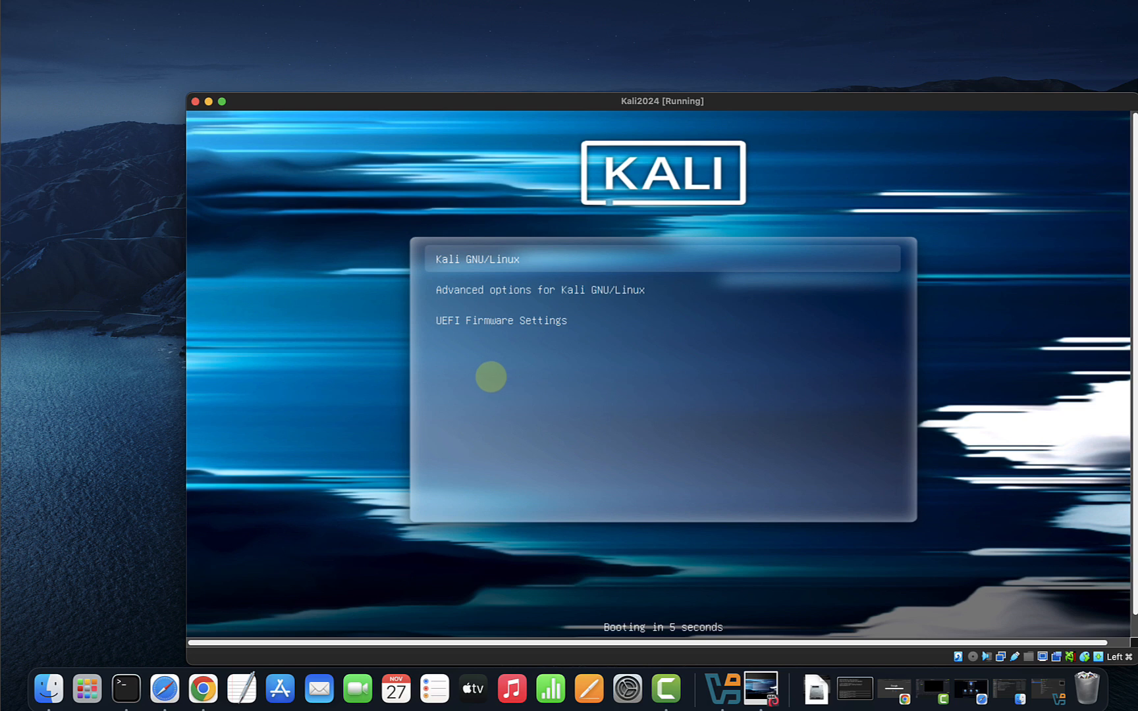
left_click_drag(436, 104, 364, 68)
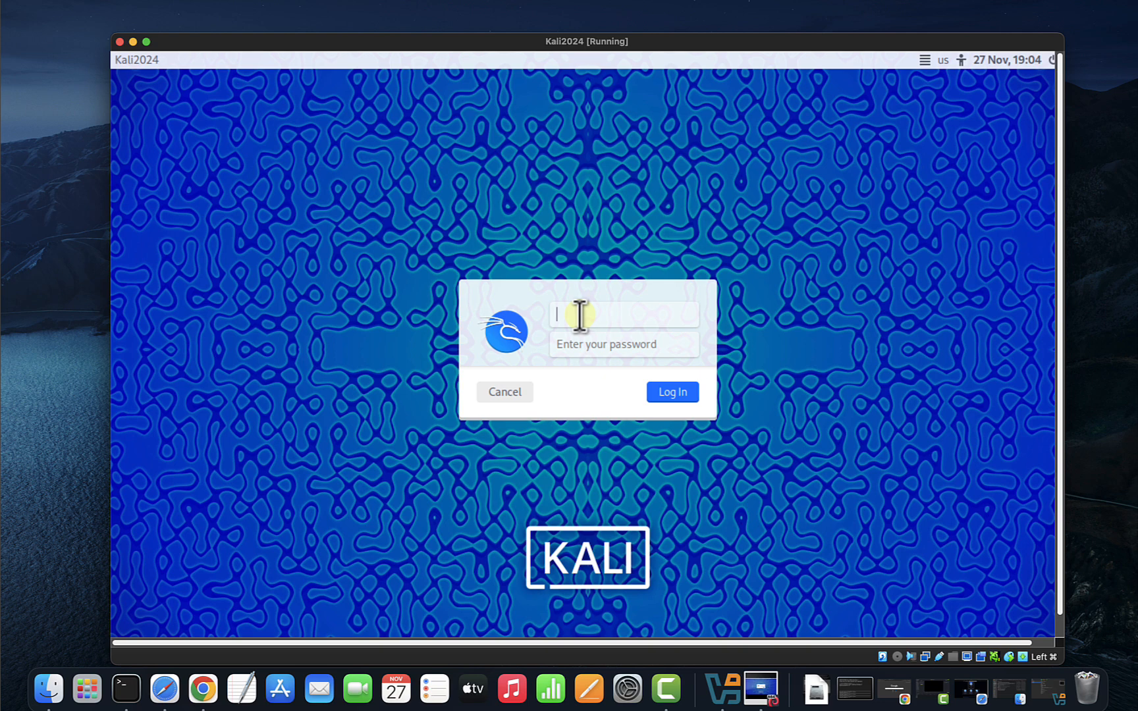
Try logging in with a username and password, which gets rejected.
type("kali")
key("Tab")
type("ka")
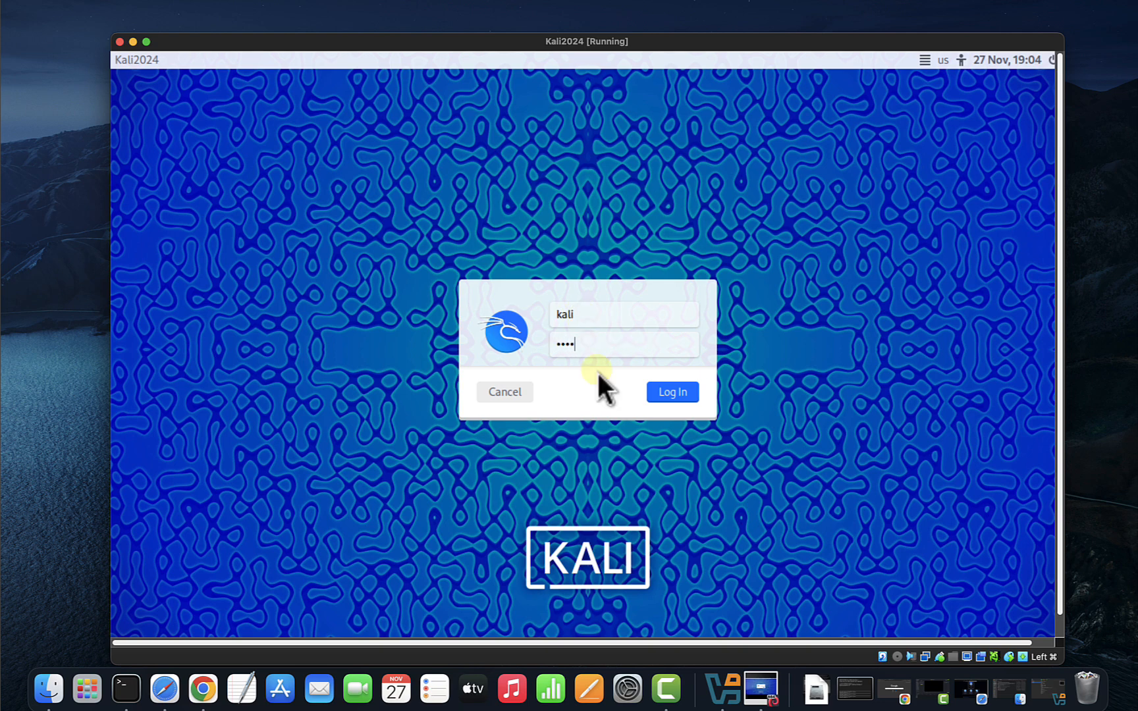
left_click(667, 399)
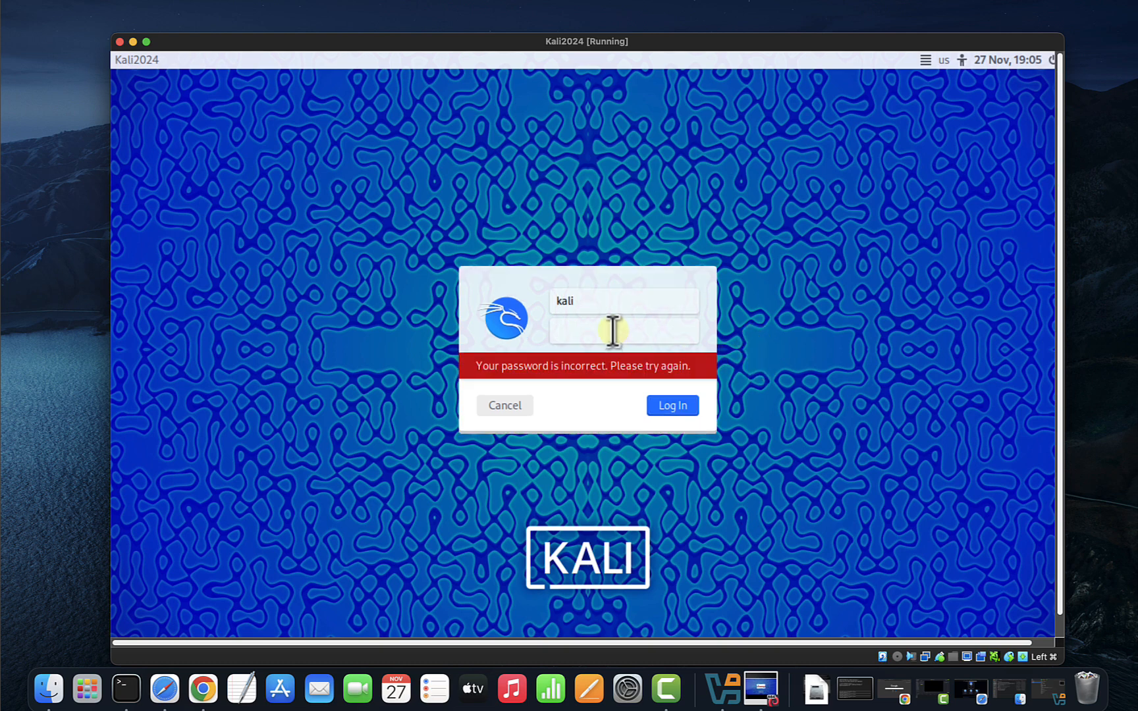
Re-enter the correct account username and password and log in to the Kali desktop.
left_click(605, 300)
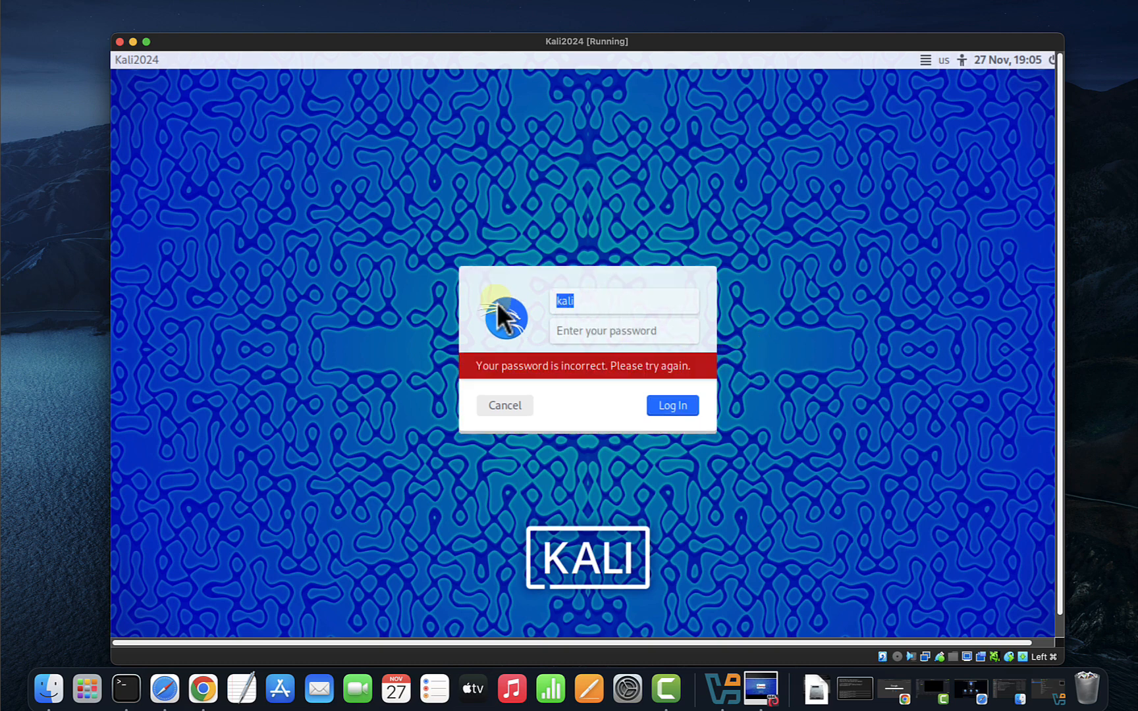
type("inno")
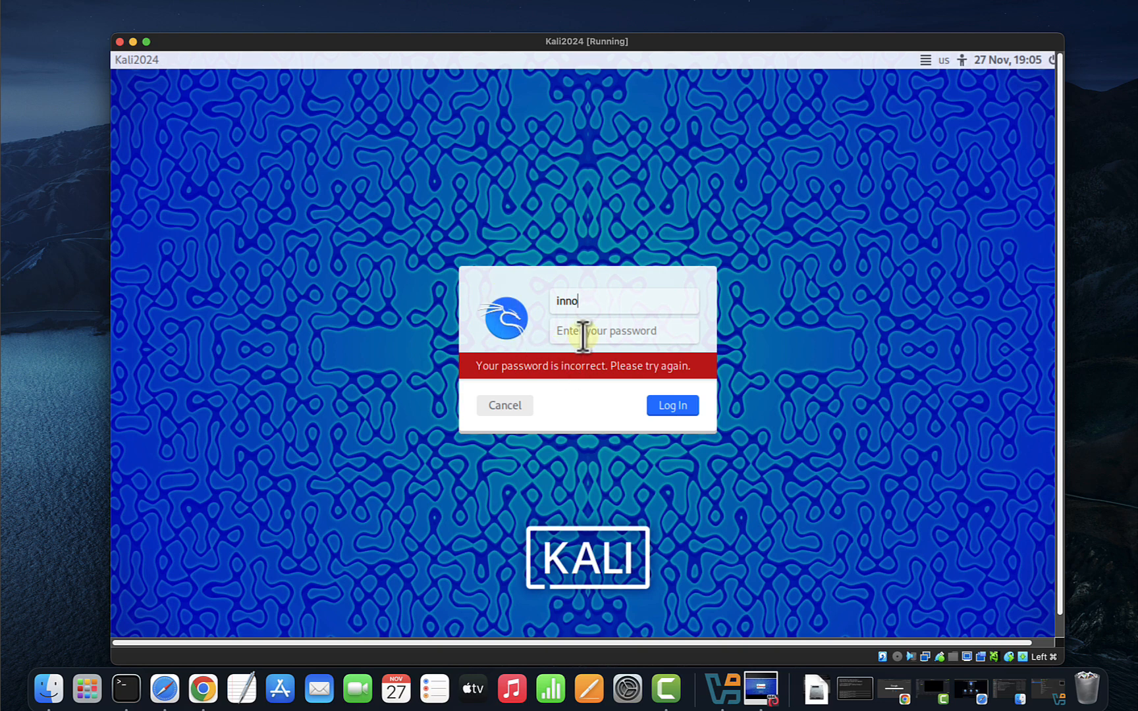
left_click(583, 332)
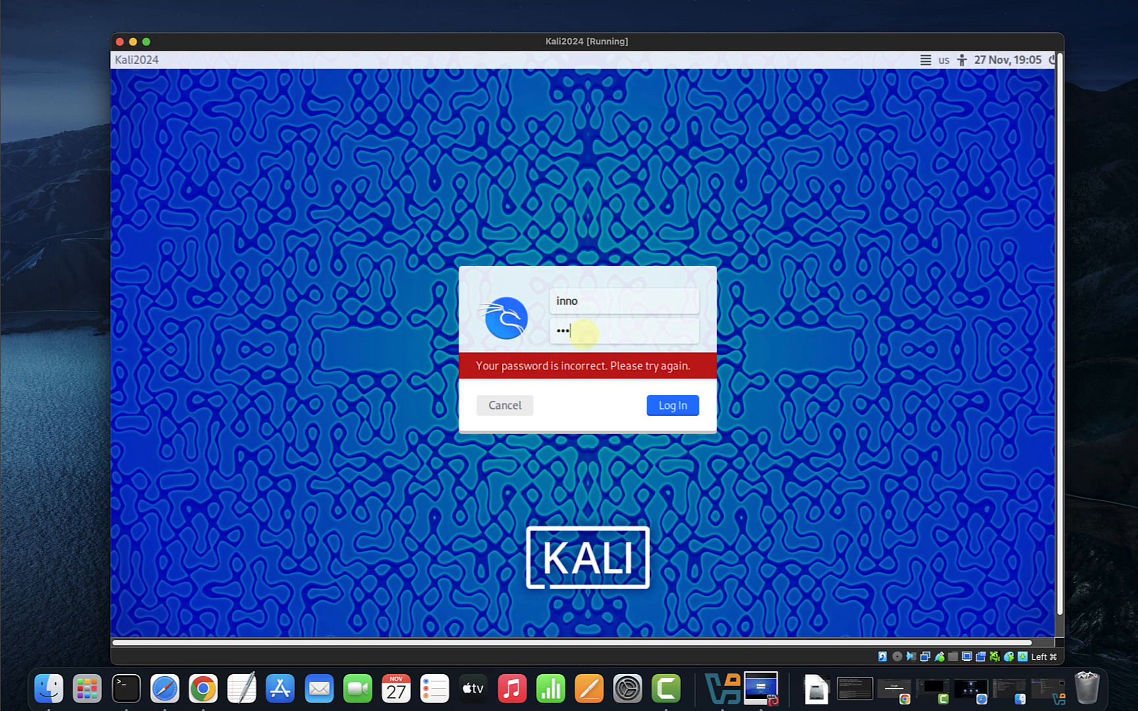
left_click(671, 407)
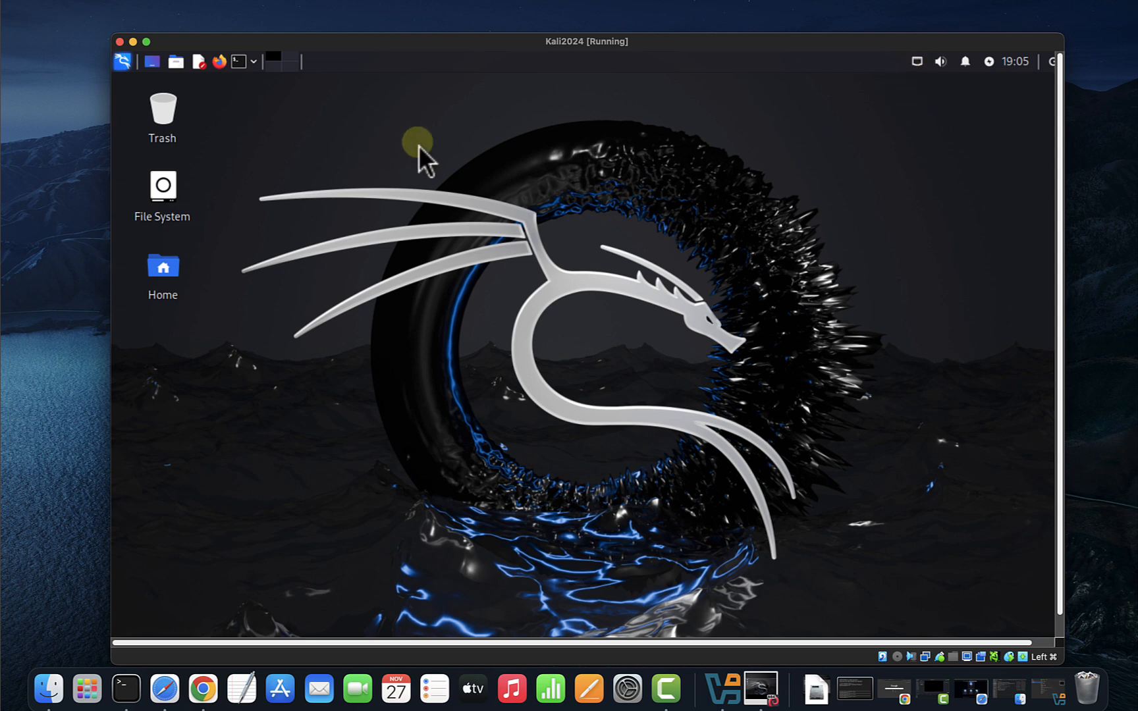
Open a terminal, set its font to Fira Code 15 pt, and enlarge its window.
left_click_drag(361, 41, 351, 36)
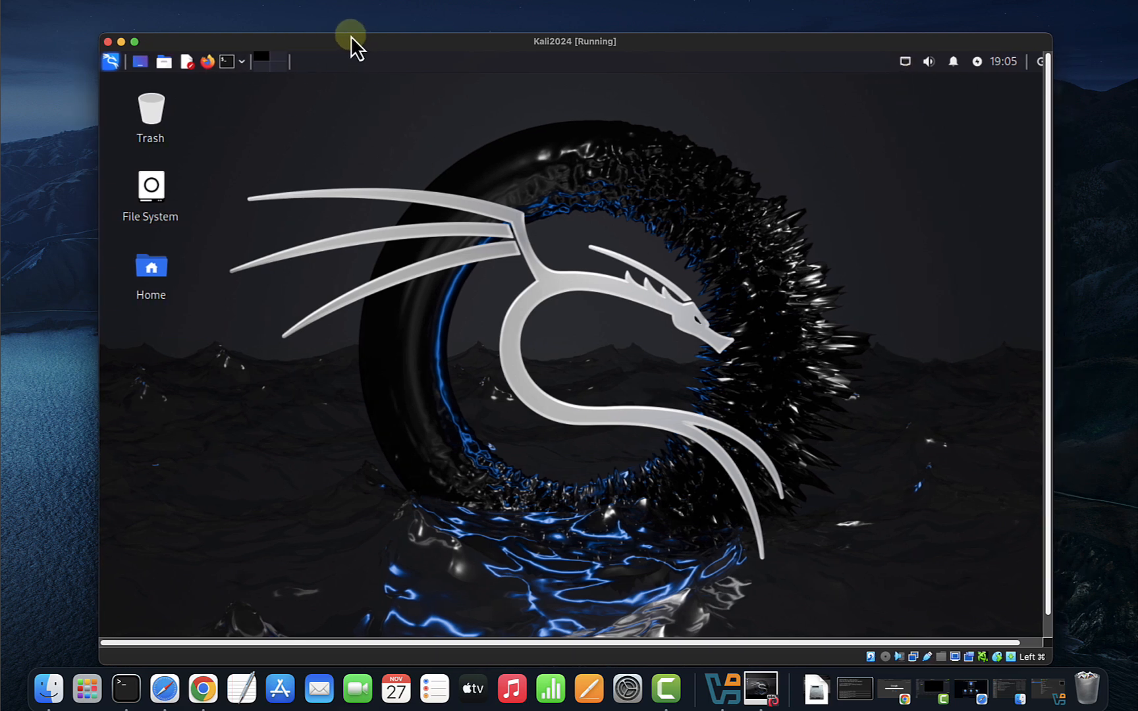
left_click(227, 62)
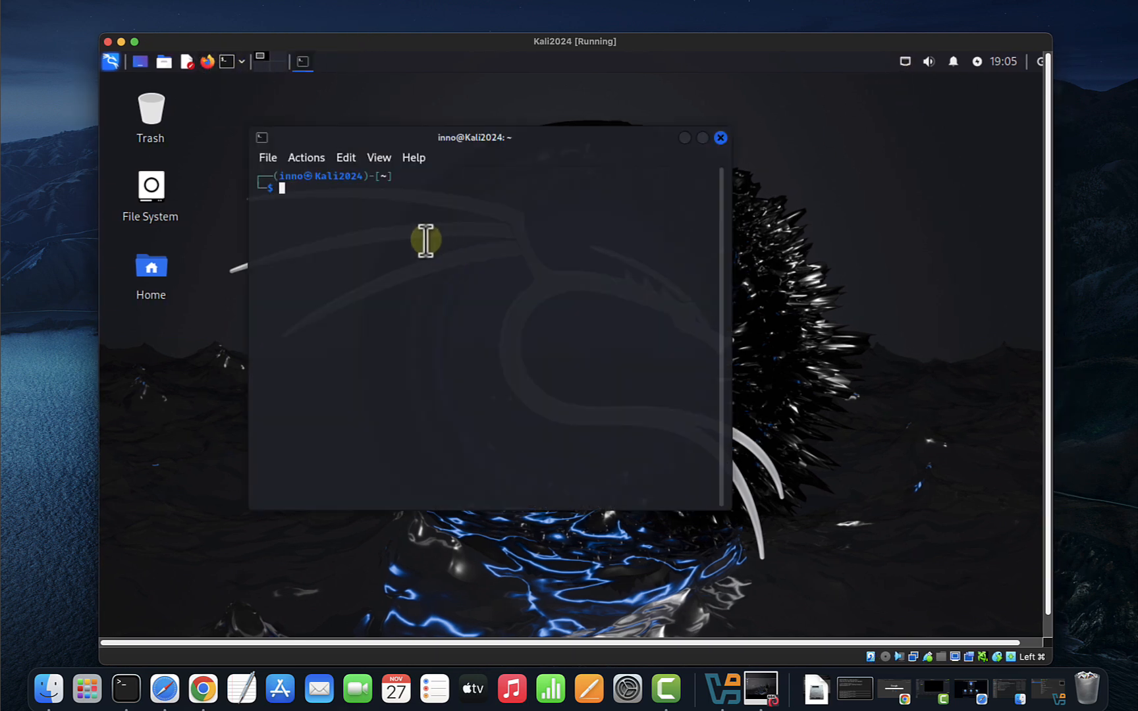
left_click(347, 159)
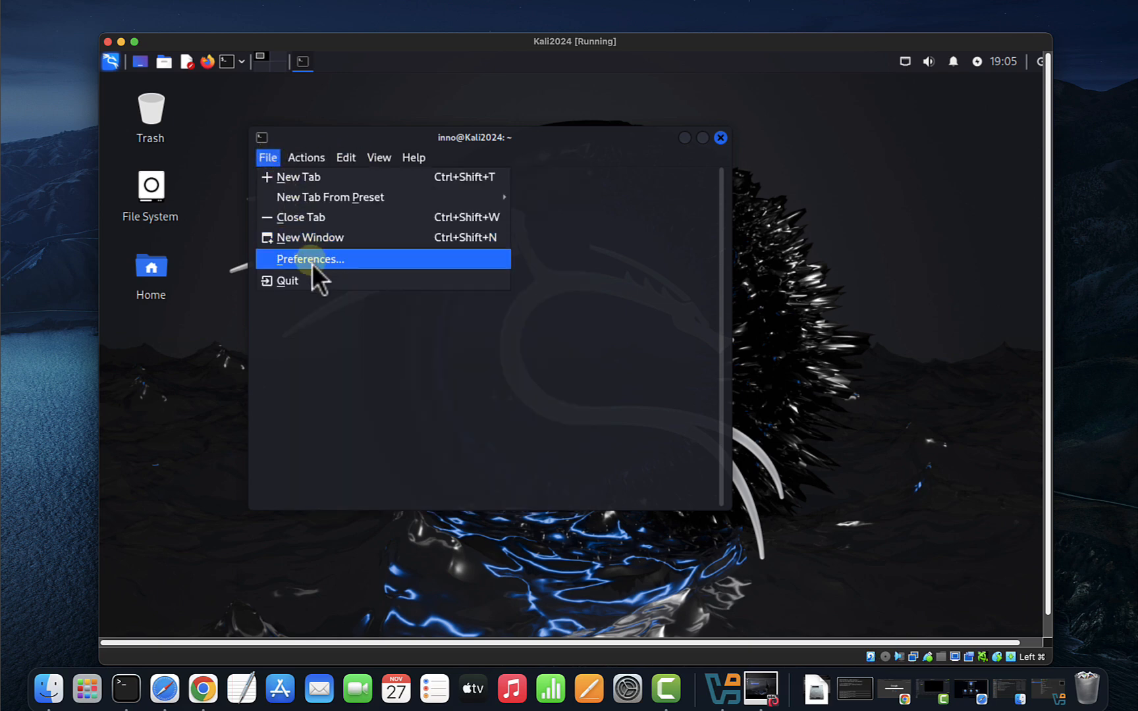
left_click(311, 261)
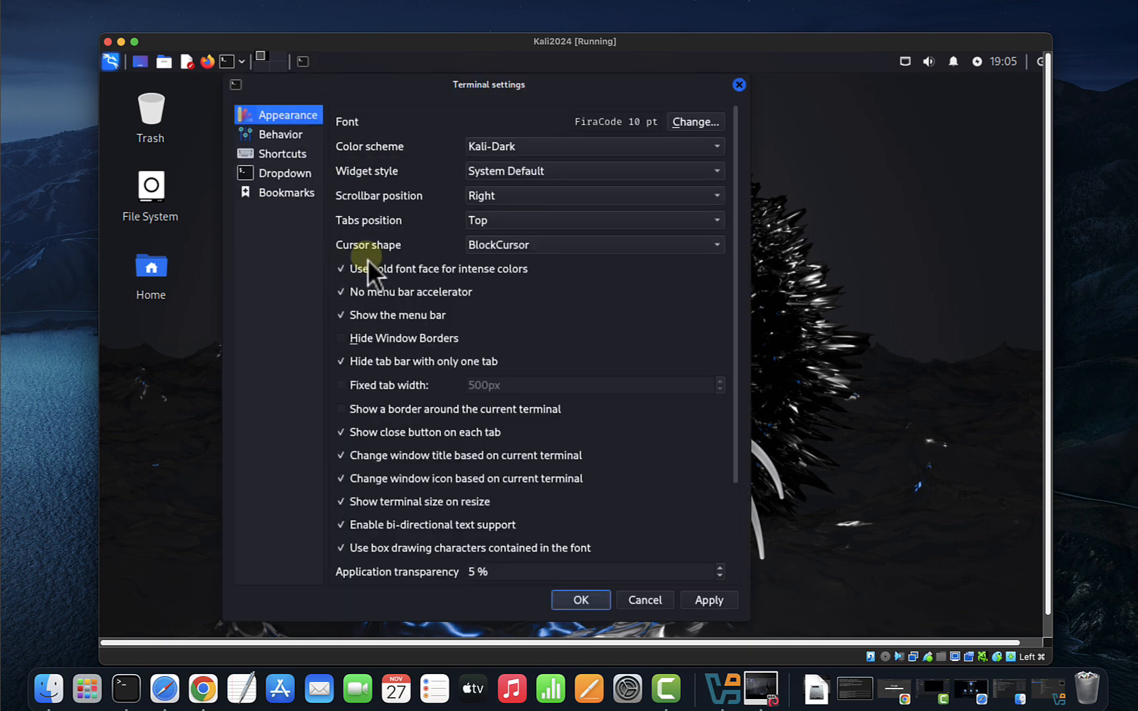
left_click(697, 123)
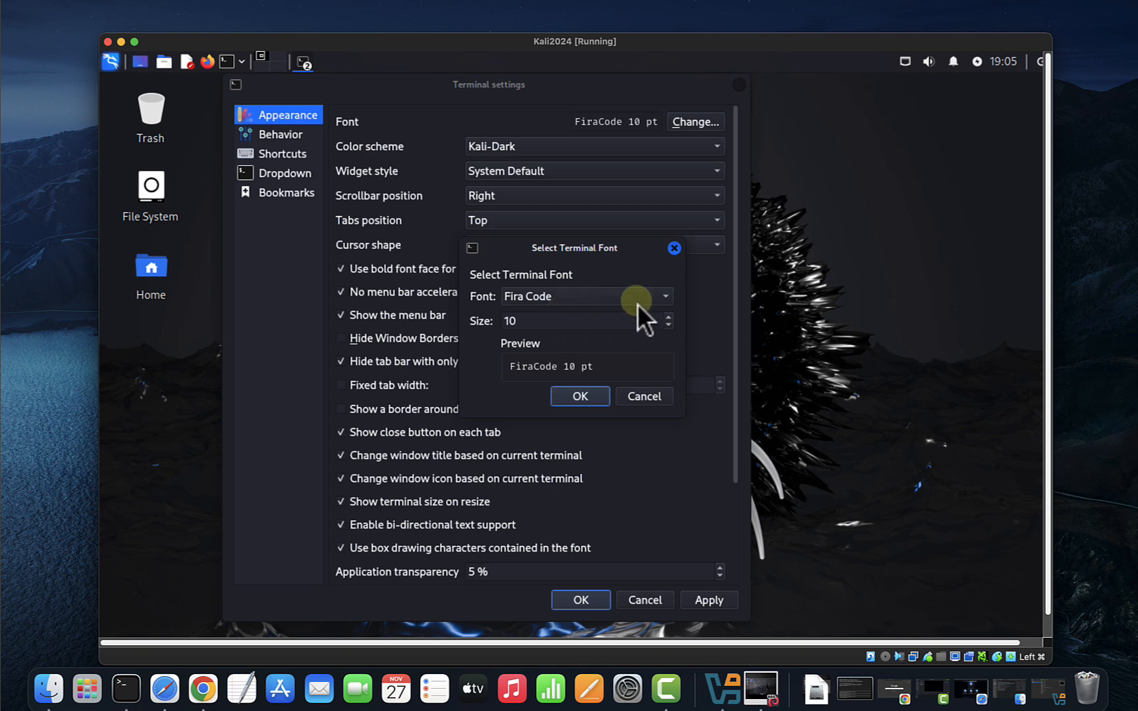
scroll(672, 320, "up", 5)
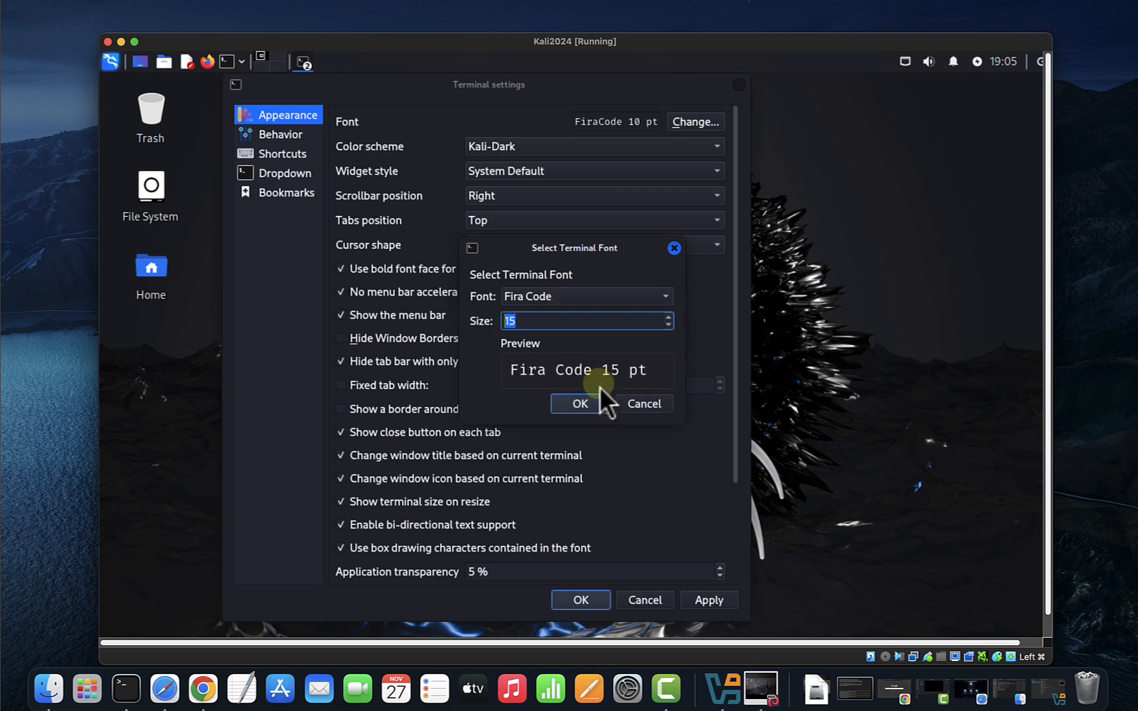
left_click(580, 404)
left_click(711, 598)
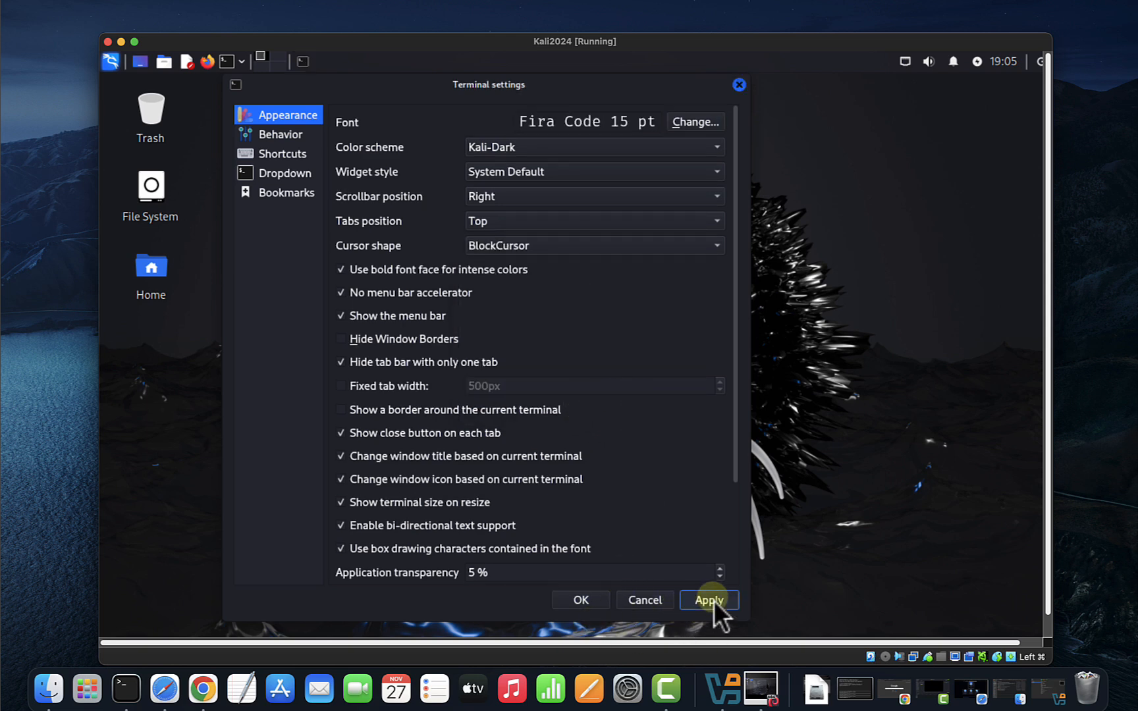
left_click(569, 602)
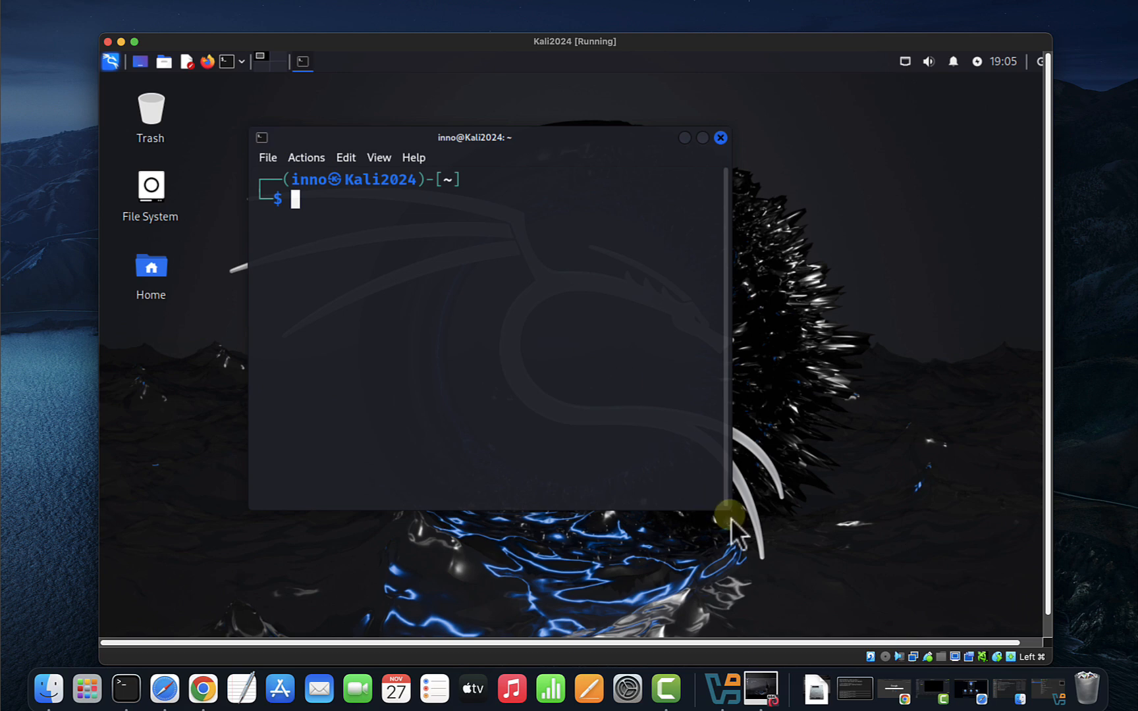
left_click_drag(720, 503, 909, 570)
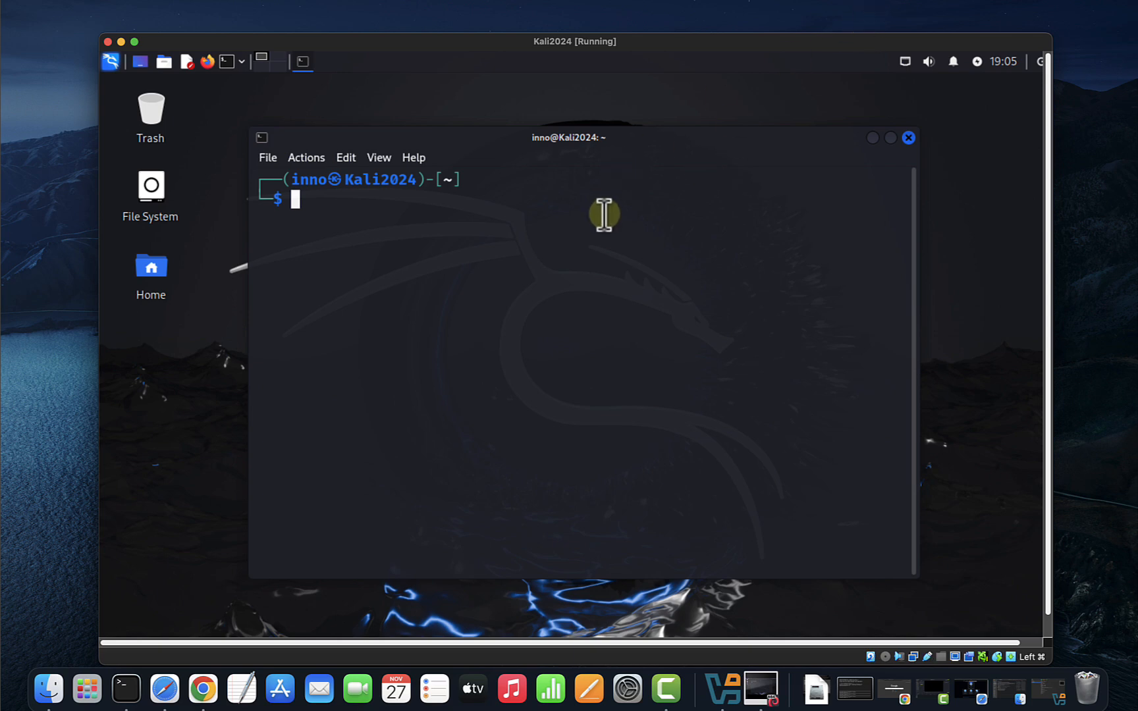
Run cat /etc/os-release and highlight the VERSION 2024.2 line in the output.
type("cat /ete")
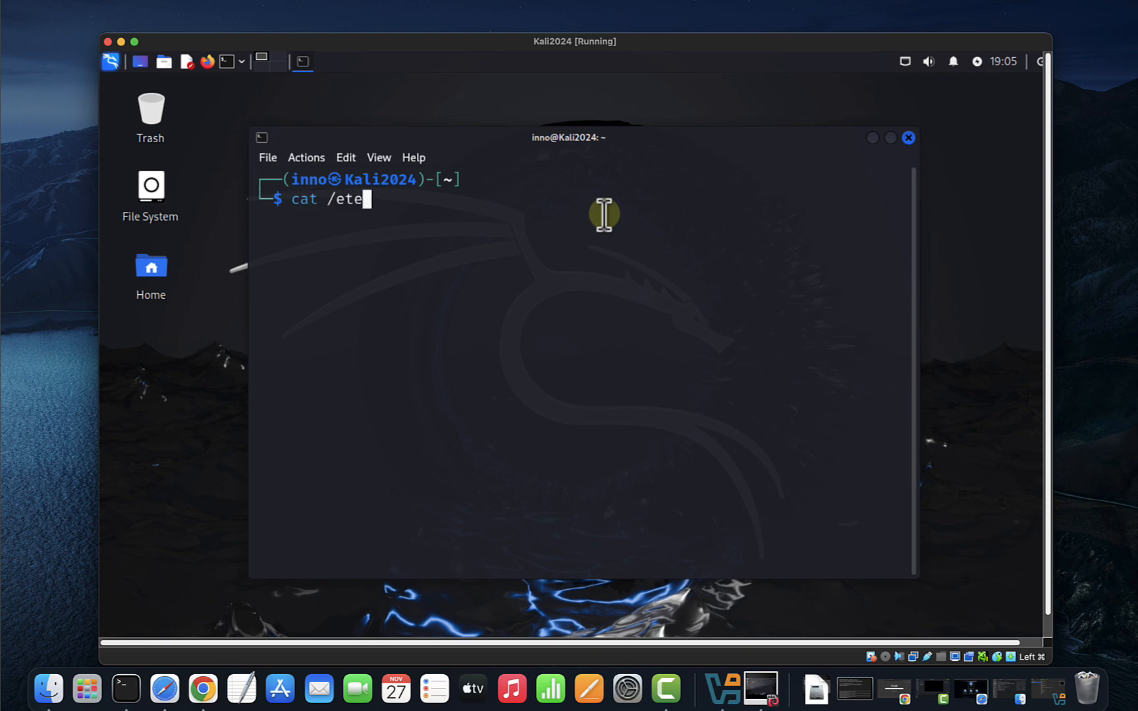
type("/os")
key("Tab")
key("Return")
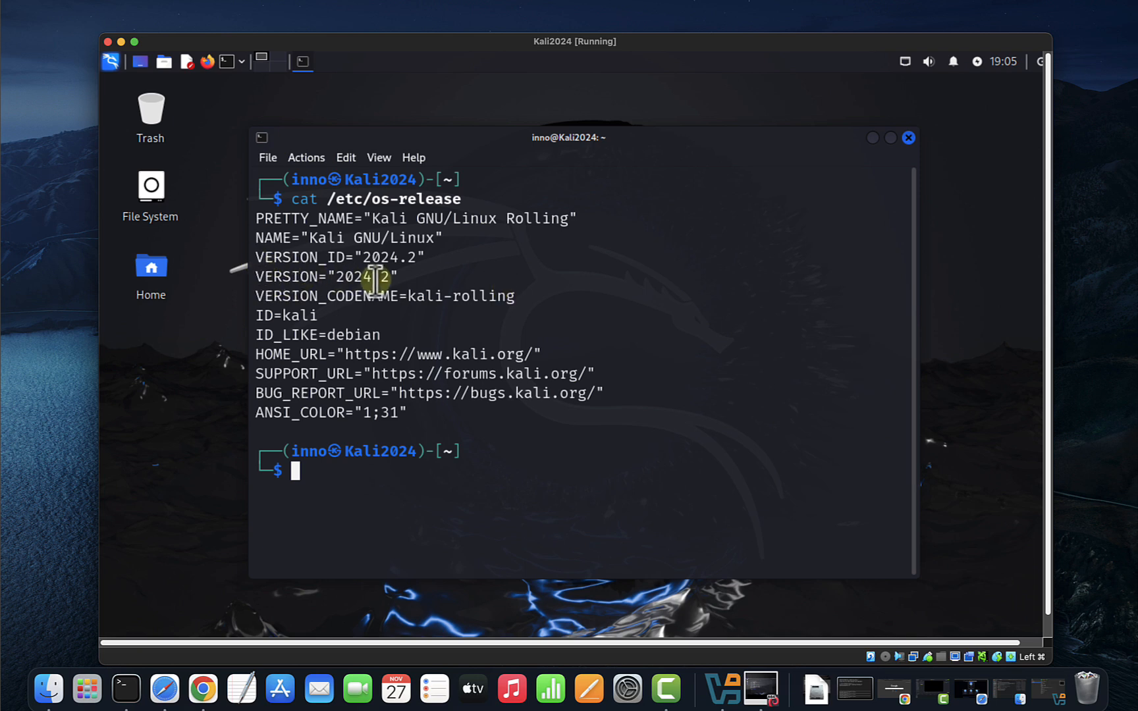
left_click_drag(336, 278, 242, 275)
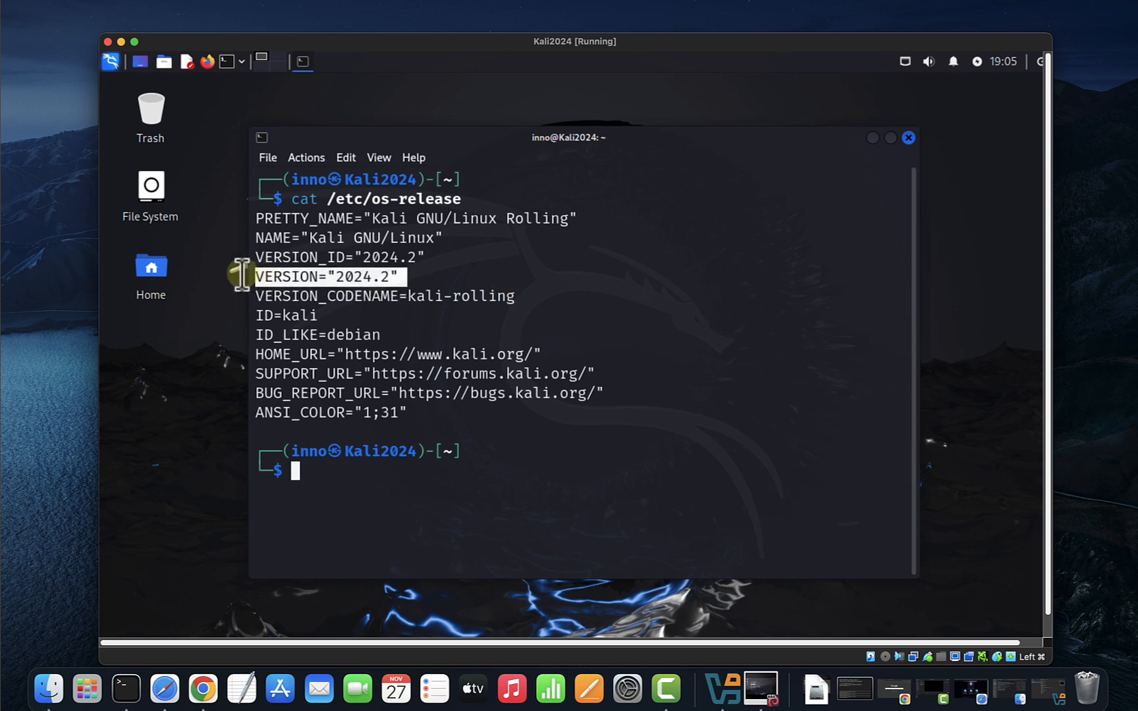
left_click(450, 451)
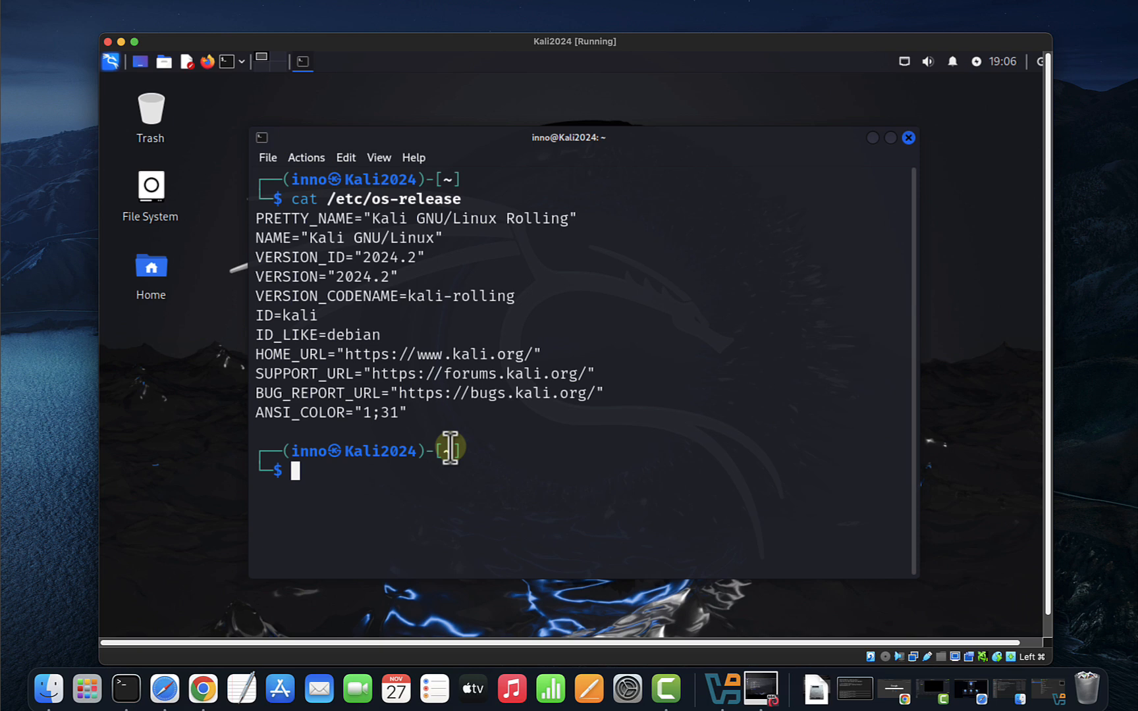